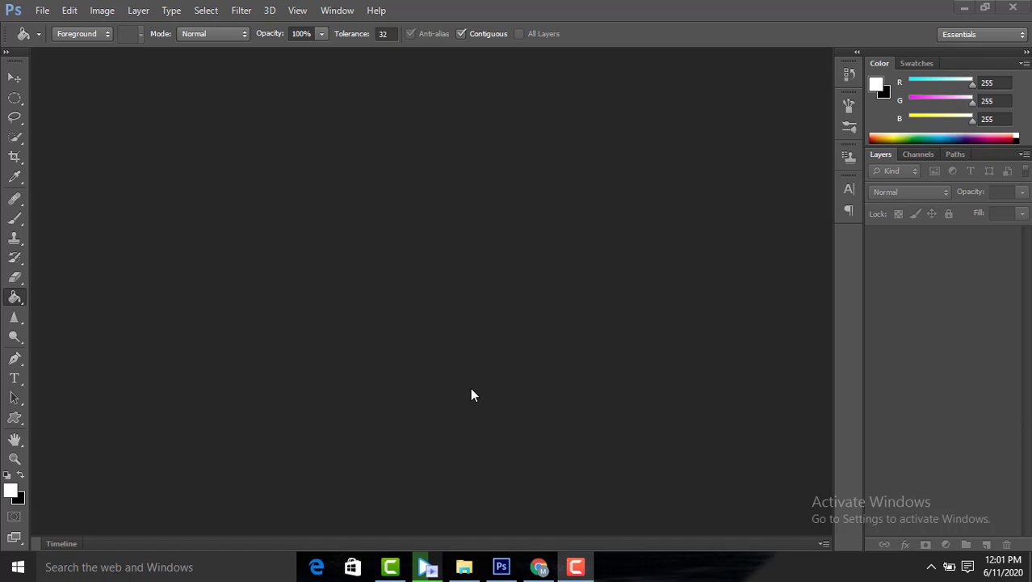
# Open JK4030_LT_1.jpg from the Photoshop Tutorials folder.
pyautogui.click(42, 10)
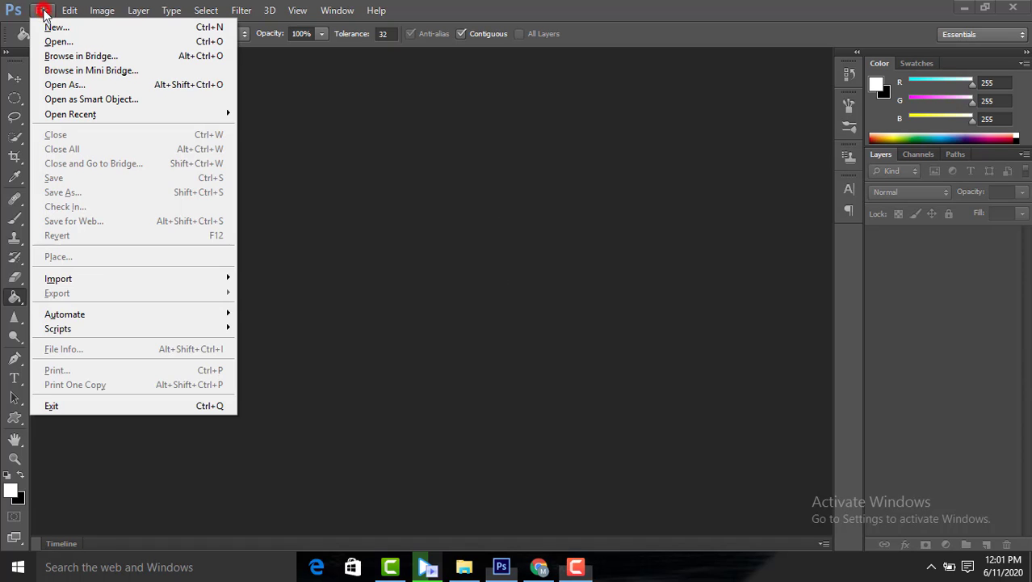
pyautogui.click(70, 41)
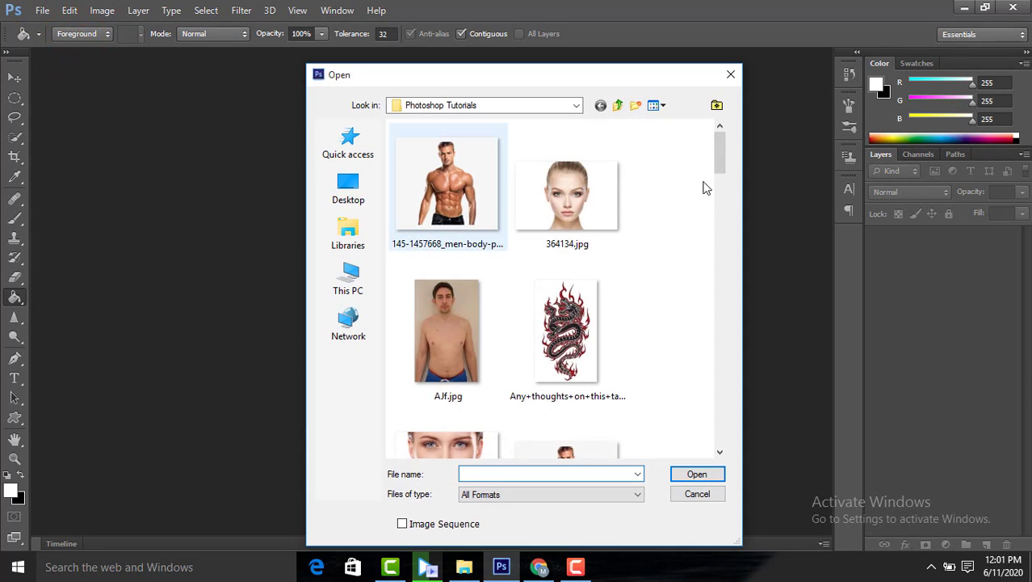
pyautogui.moveTo(722, 166)
pyautogui.mouseDown()
pyautogui.moveTo(713, 311)
pyautogui.moveTo(715, 274)
pyautogui.mouseUp()
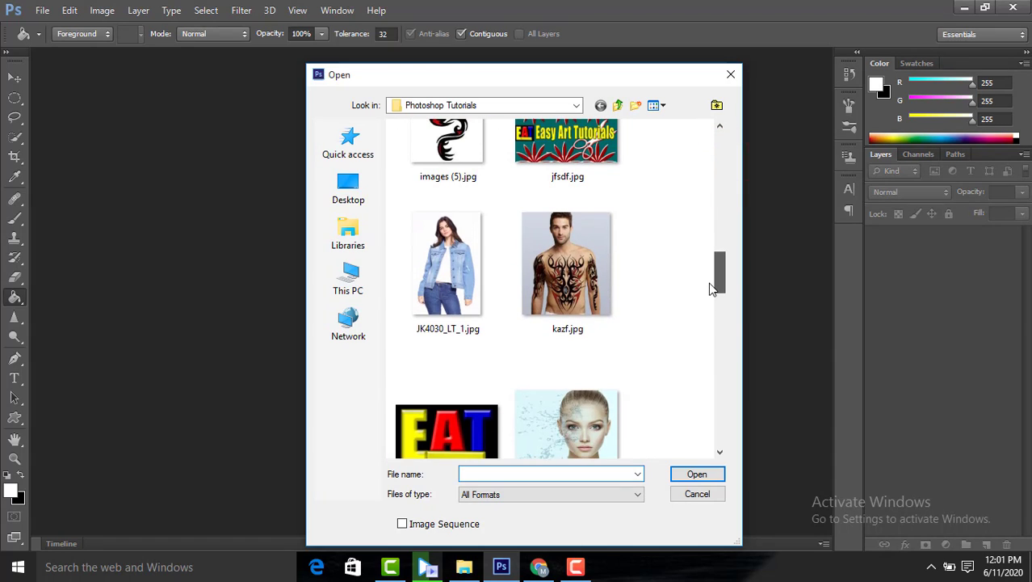
pyautogui.click(444, 259)
pyautogui.click(697, 474)
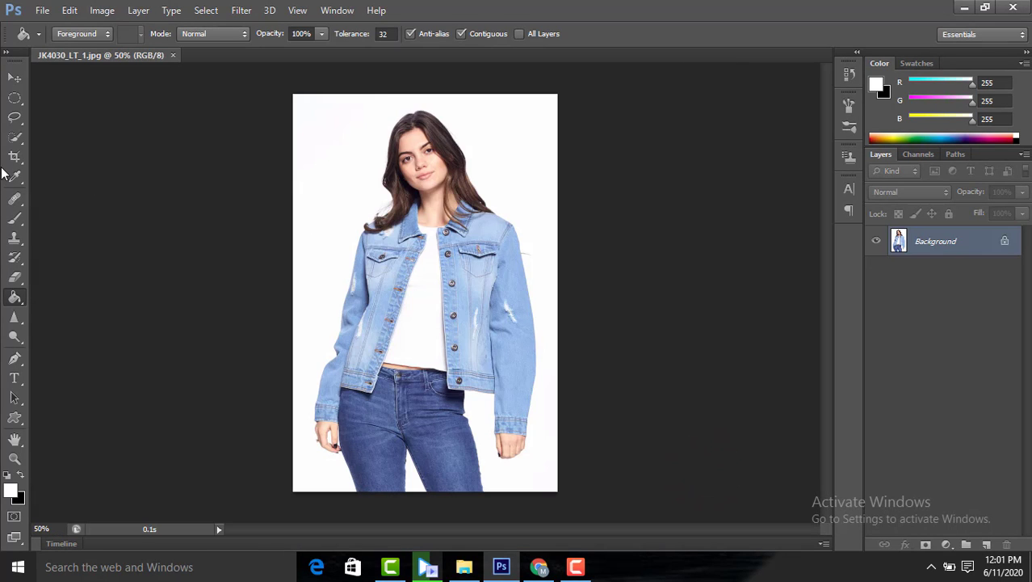
# Quick-select the woman's shirt, jacket, hair and jeans against the white background.
pyautogui.click(16, 141)
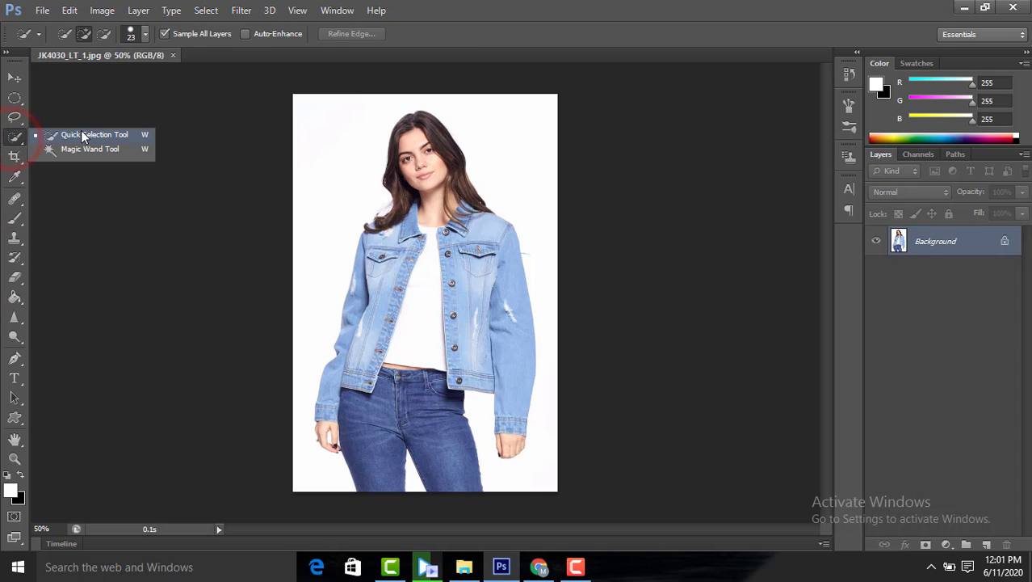
pyautogui.click(81, 132)
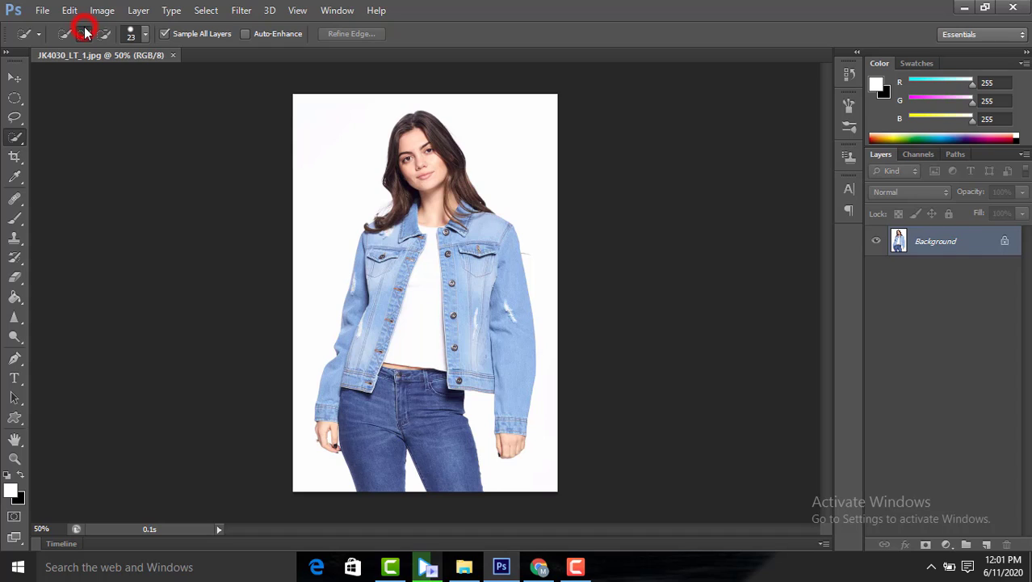
pyautogui.moveTo(426, 310)
pyautogui.mouseDown()
pyautogui.moveTo(428, 205)
pyautogui.moveTo(448, 156)
pyautogui.moveTo(406, 207)
pyautogui.moveTo(397, 350)
pyautogui.moveTo(363, 298)
pyautogui.moveTo(355, 376)
pyautogui.moveTo(386, 404)
pyautogui.moveTo(407, 348)
pyautogui.moveTo(444, 339)
pyautogui.moveTo(470, 301)
pyautogui.moveTo(483, 277)
pyautogui.moveTo(473, 249)
pyautogui.moveTo(492, 271)
pyautogui.moveTo(498, 256)
pyautogui.moveTo(508, 332)
pyautogui.moveTo(451, 323)
pyautogui.moveTo(446, 449)
pyautogui.mouseUp()
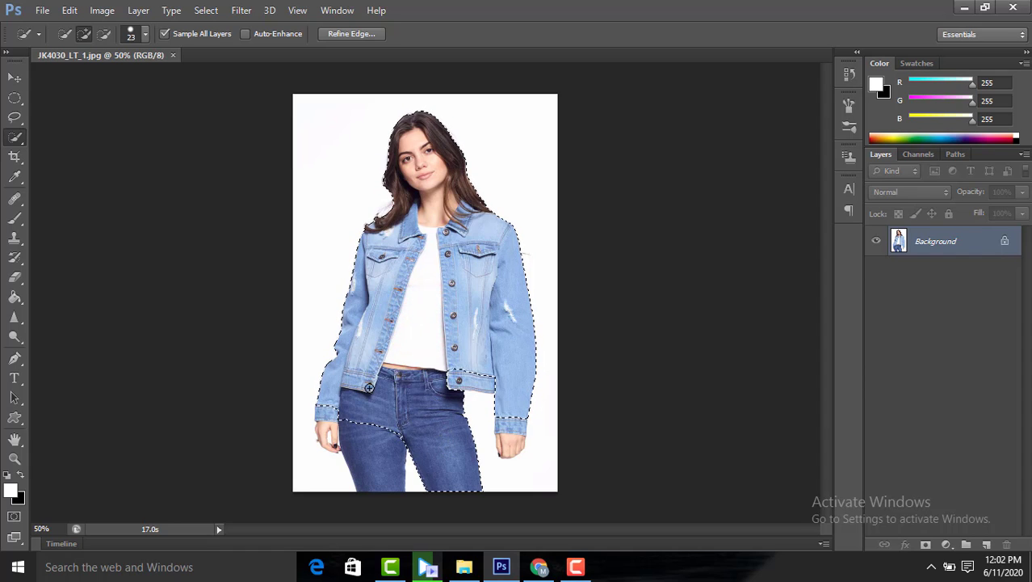
pyautogui.moveTo(370, 420)
pyautogui.mouseDown()
pyautogui.moveTo(367, 466)
pyautogui.moveTo(335, 425)
pyautogui.mouseUp()
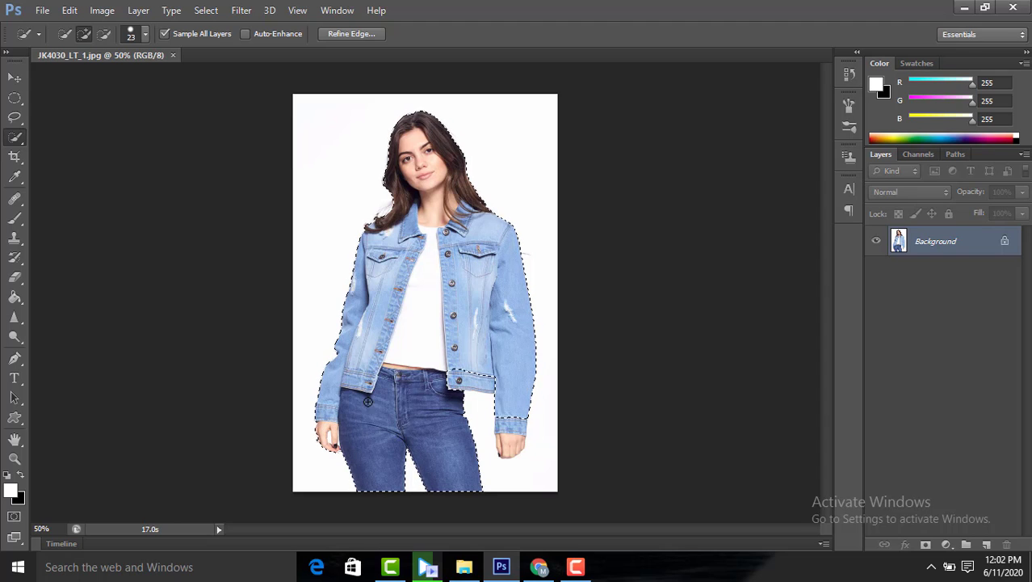
pyautogui.moveTo(453, 358)
pyautogui.mouseDown()
pyautogui.moveTo(512, 410)
pyautogui.moveTo(508, 434)
pyautogui.mouseUp()
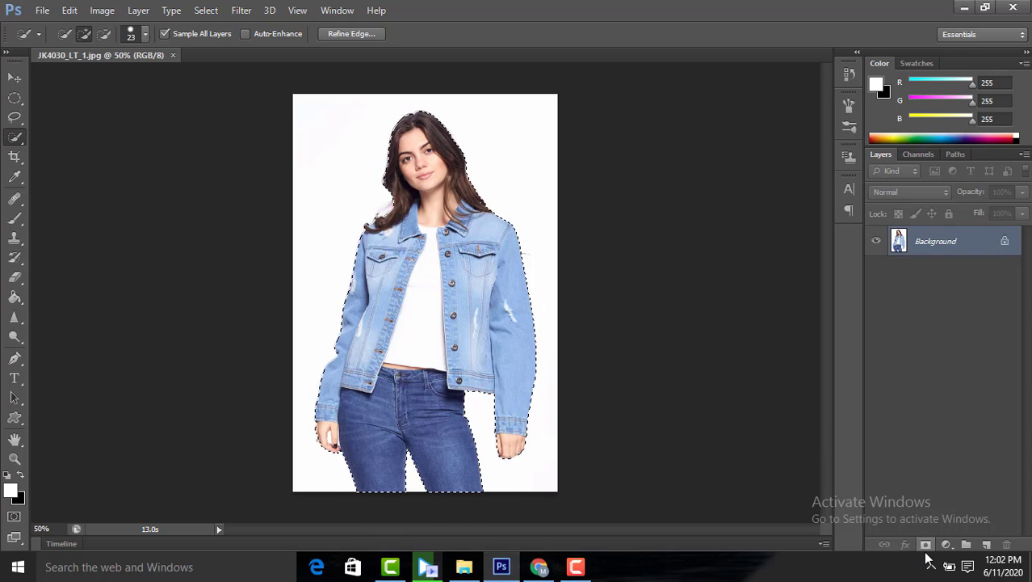
# Mask the woman from the selection and refine the mask with Smooth 16.
pyautogui.click(926, 546)
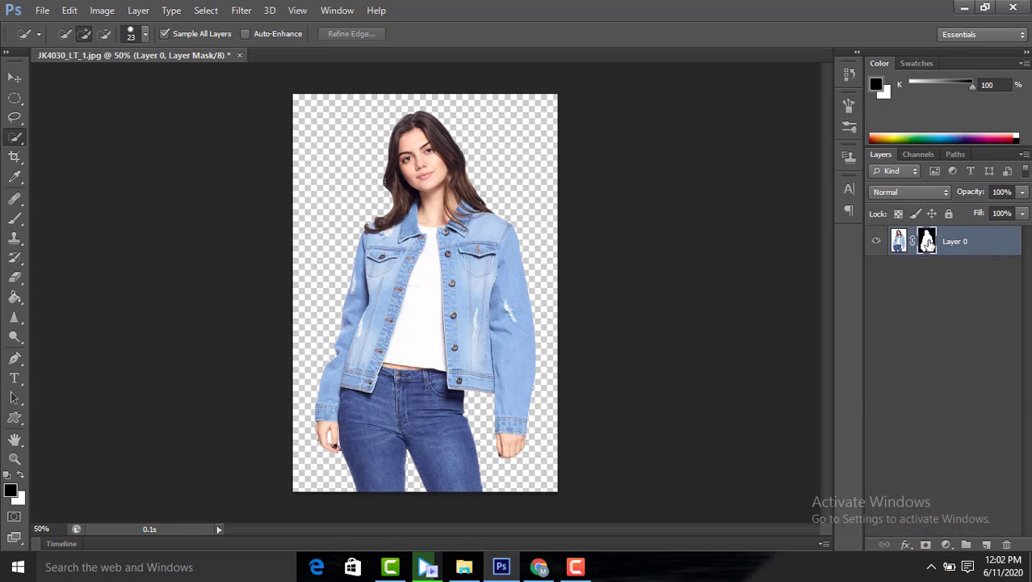
pyautogui.rightClick(926, 241)
pyautogui.click(920, 367)
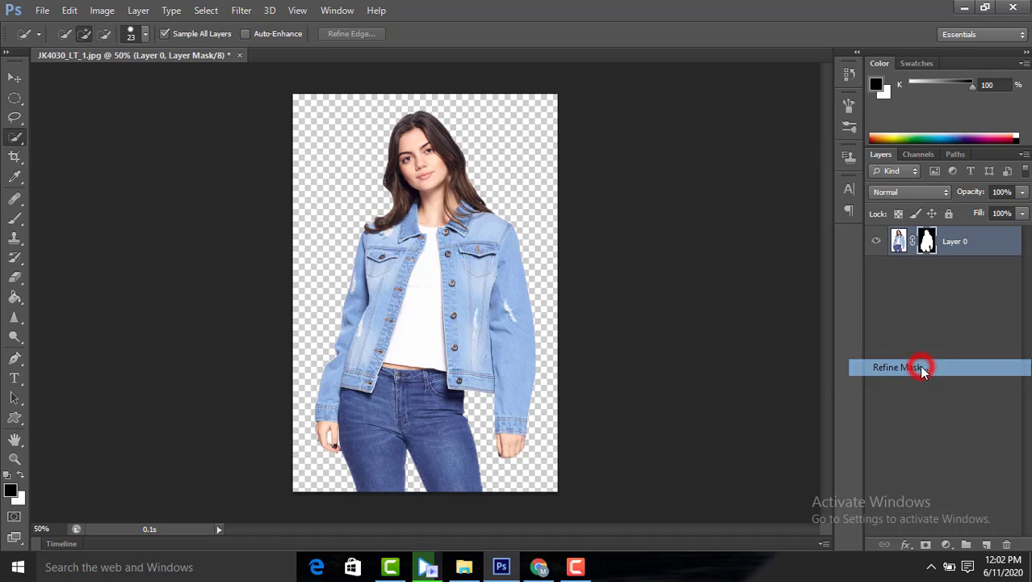
pyautogui.moveTo(716, 296); pyautogui.dragTo(720, 295)
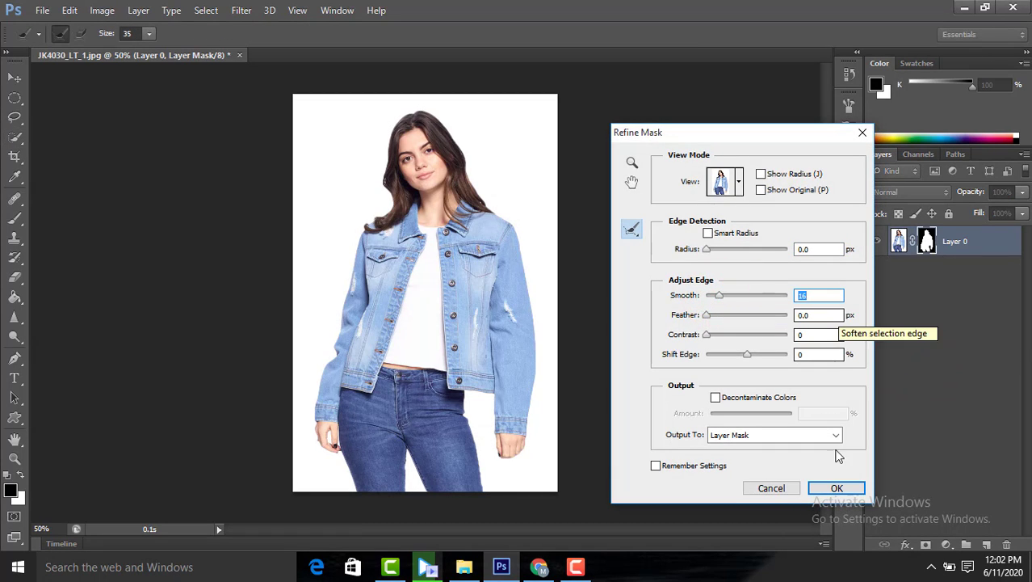
pyautogui.click(836, 487)
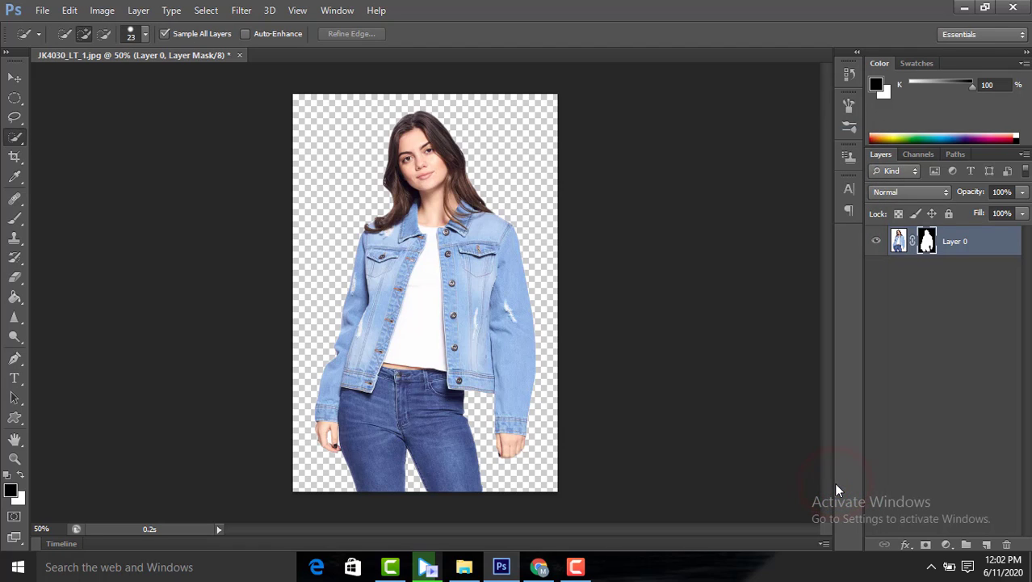
# Fill a new Layer 1 with black using the Paint Bucket and move it below Layer 0.
pyautogui.click(984, 543)
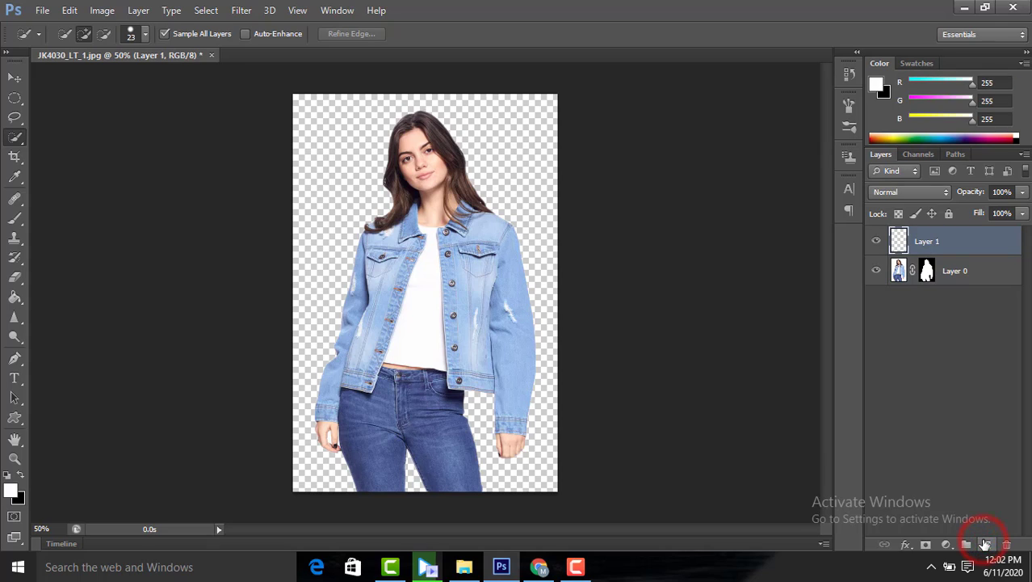
pyautogui.press('x')
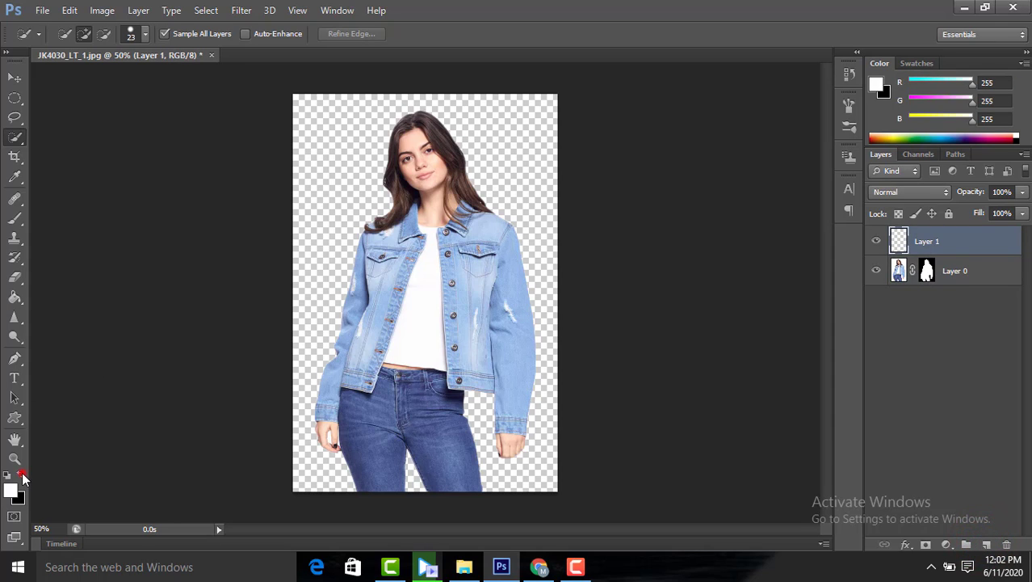
pyautogui.click(22, 476)
pyautogui.click(14, 297)
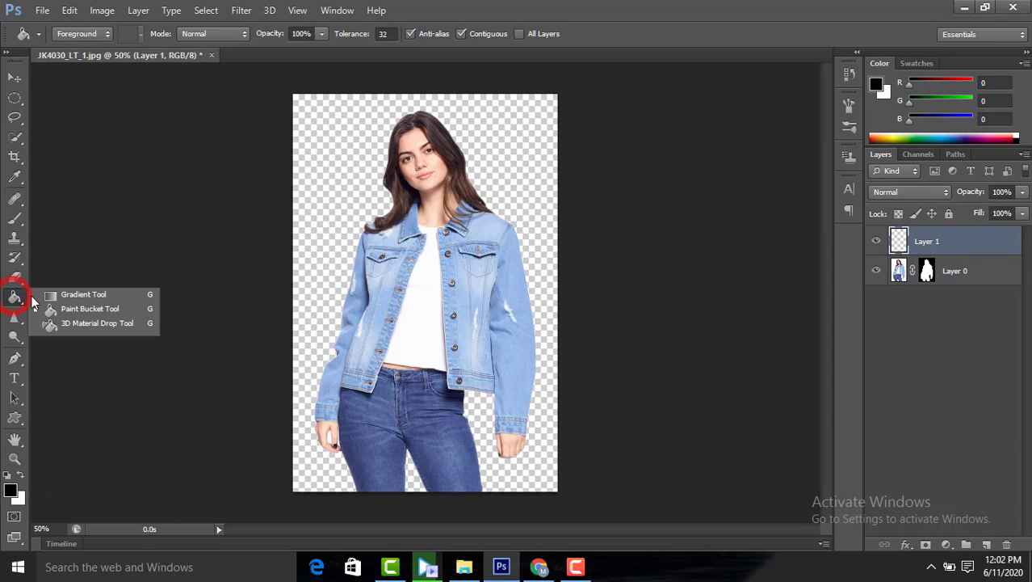
pyautogui.click(88, 309)
pyautogui.click(348, 174)
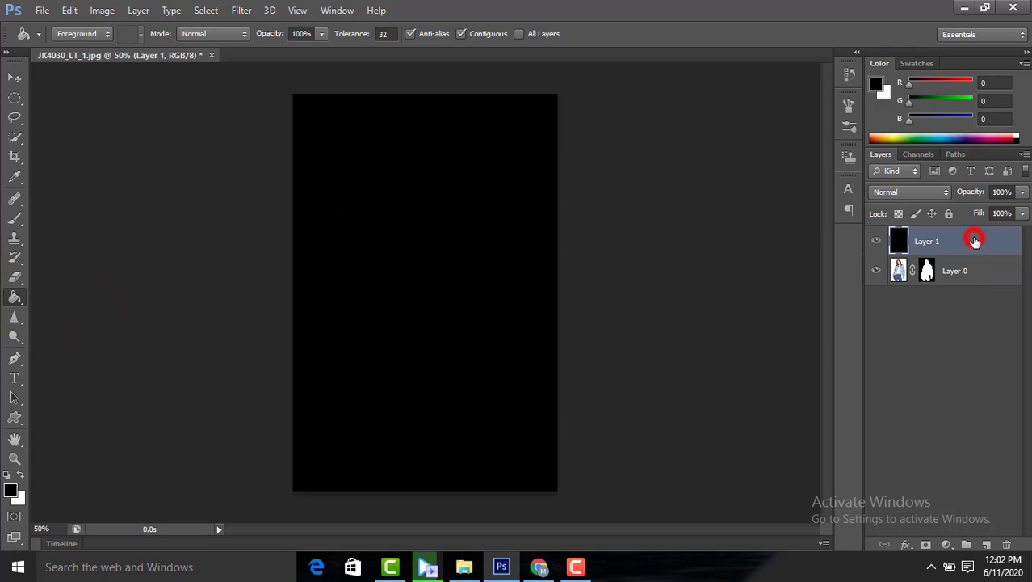
pyautogui.moveTo(975, 240); pyautogui.dragTo(975, 301)
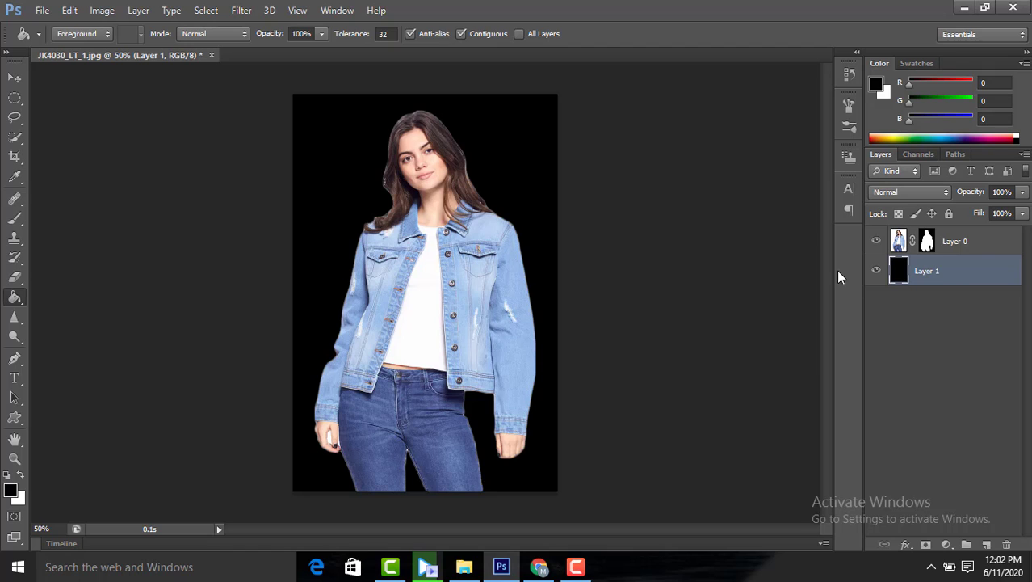
pyautogui.click(968, 251)
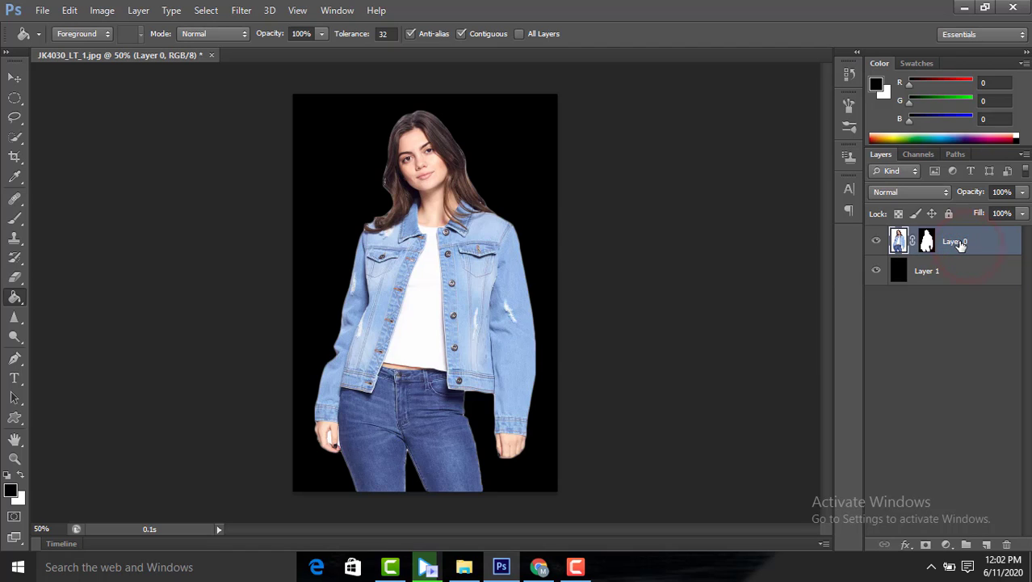
# Duplicate Layer 0 as Layer 0 copy and hide the original Layer 0.
pyautogui.rightClick(961, 245)
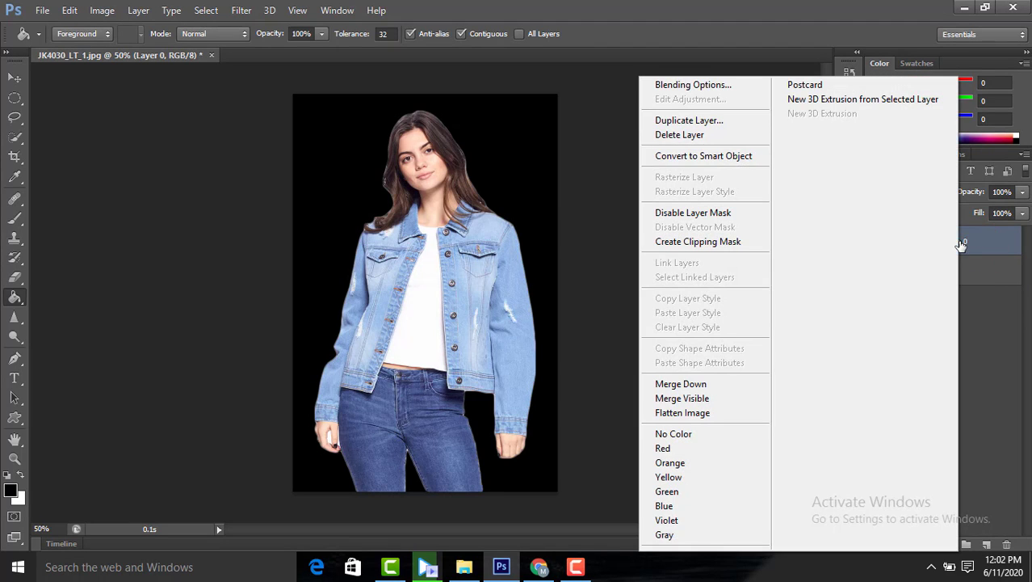
pyautogui.click(732, 123)
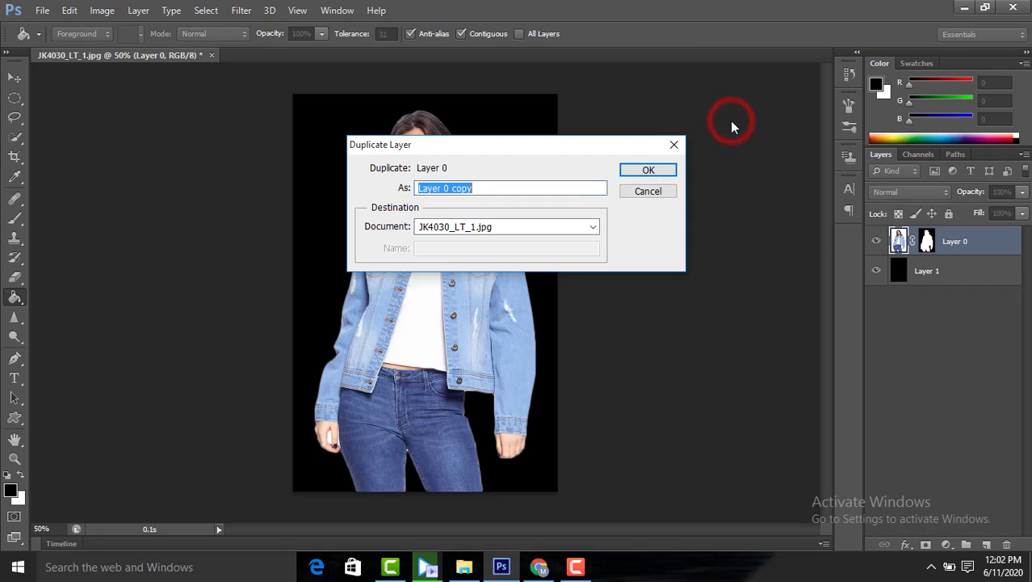
pyautogui.click(668, 170)
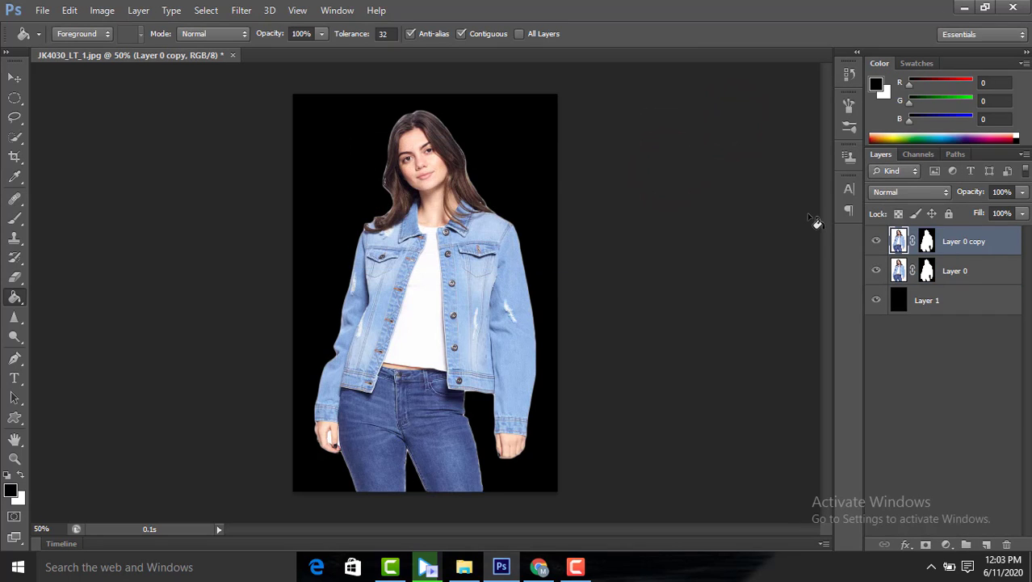
pyautogui.click(878, 271)
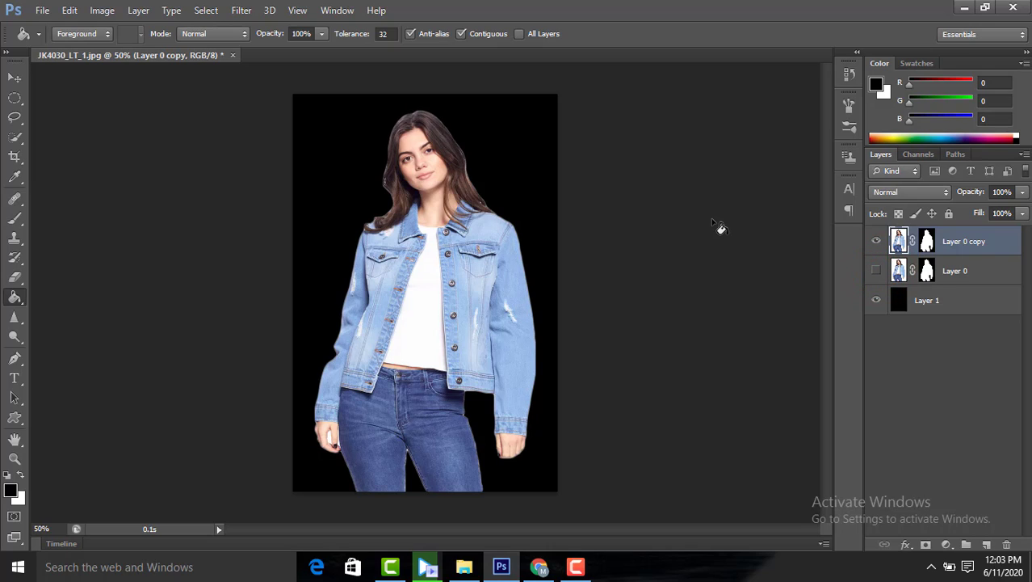
# Add a new Layer 2 and set up a white Brush at 12 px.
pyautogui.click(987, 541)
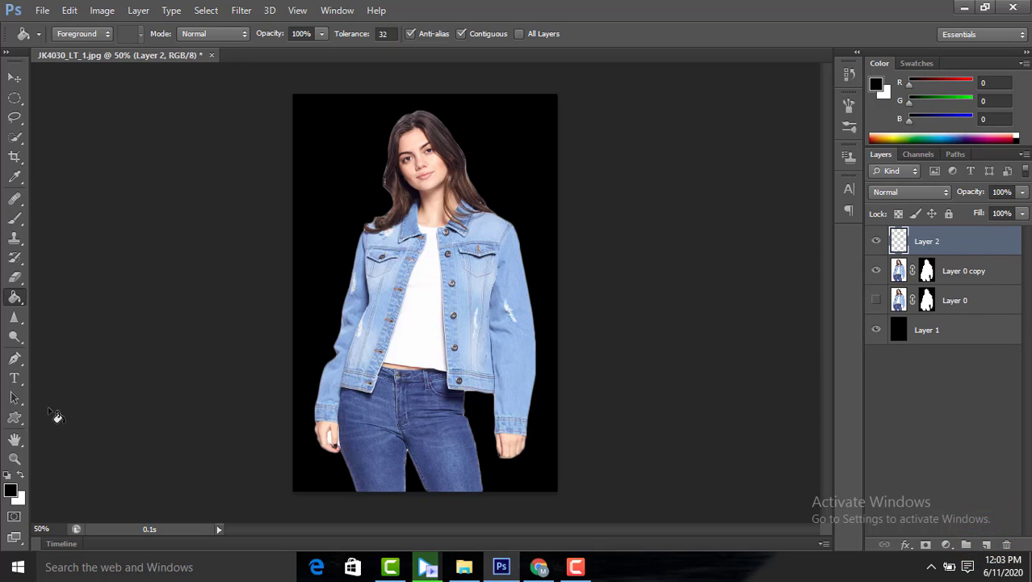
pyautogui.click(21, 473)
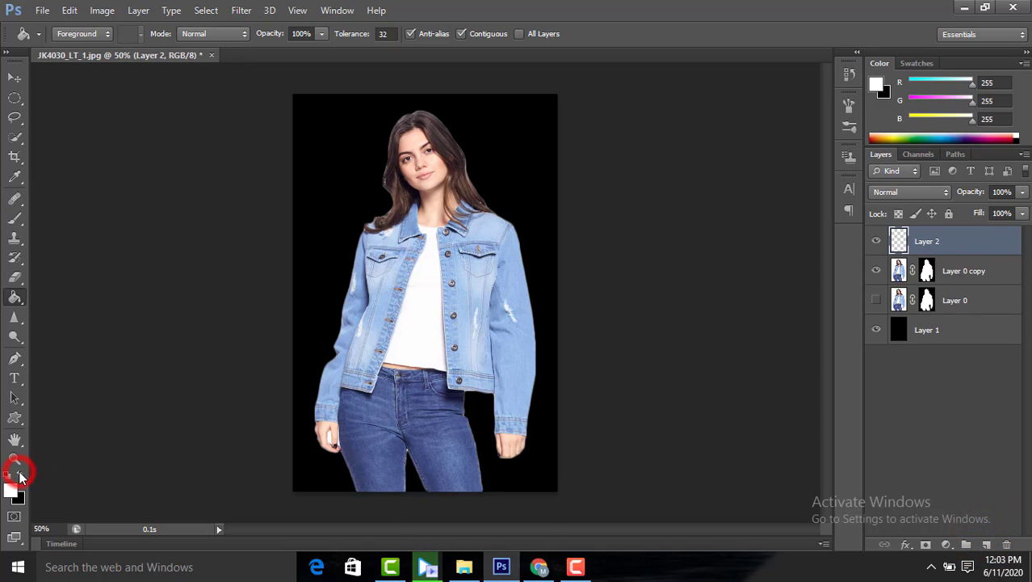
pyautogui.click(16, 220)
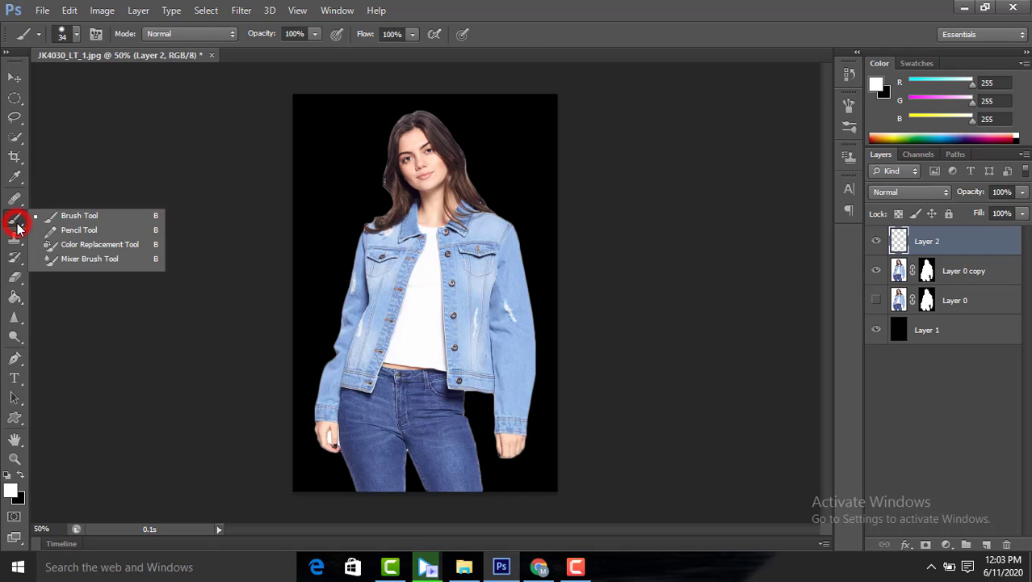
pyautogui.click(73, 224)
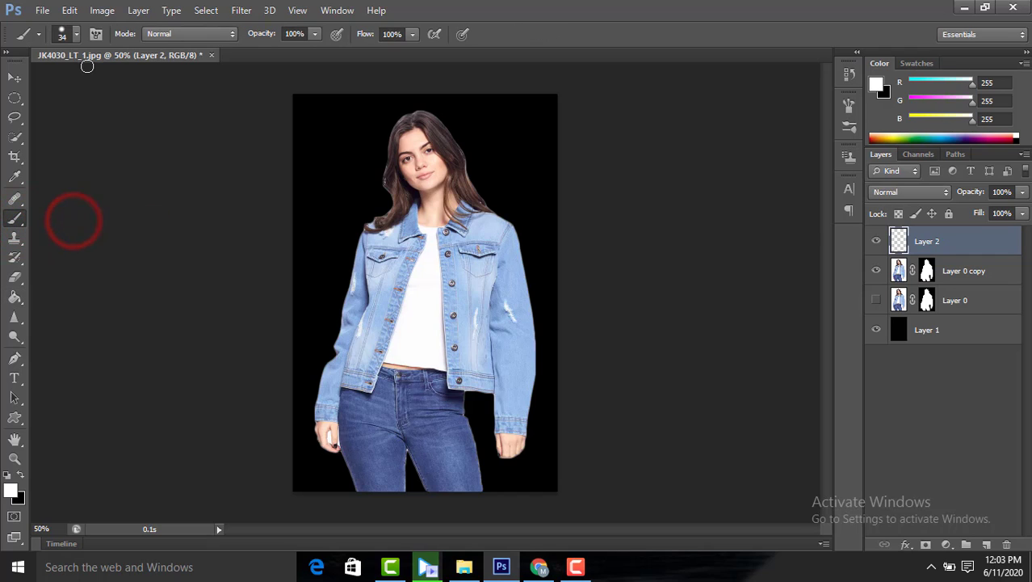
pyautogui.click(77, 36)
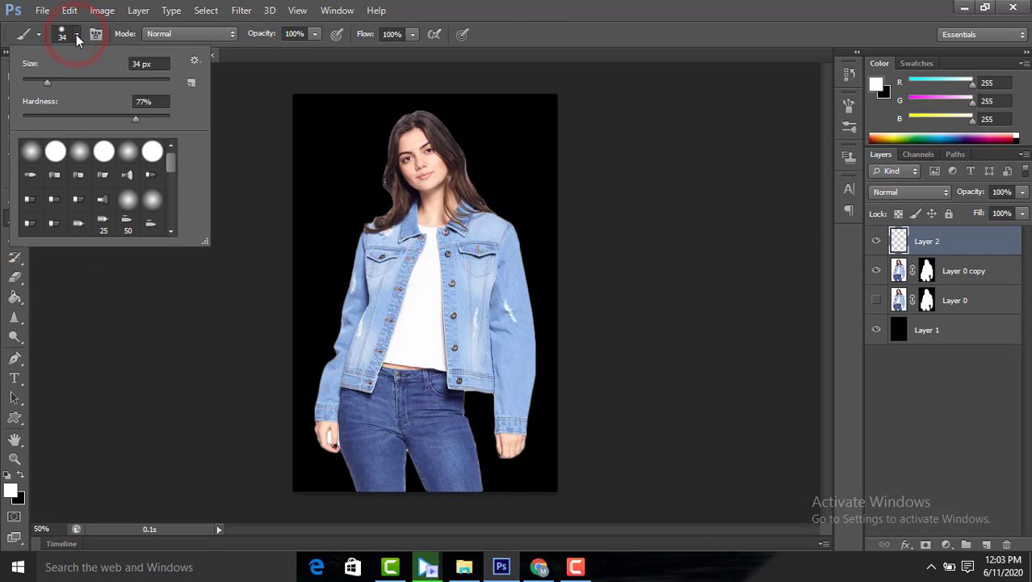
pyautogui.click(34, 80)
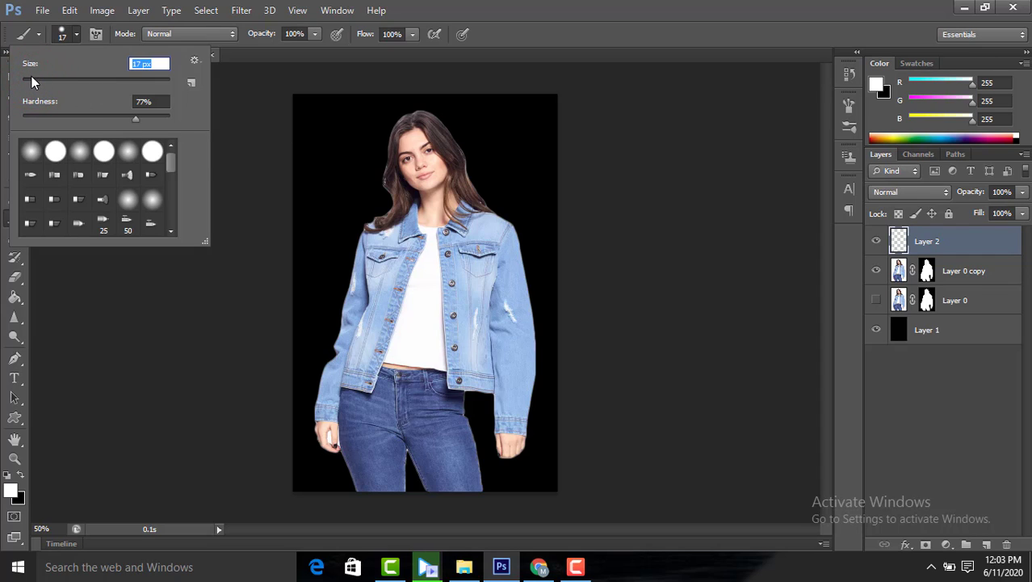
pyautogui.click(31, 81)
pyautogui.press('Return')
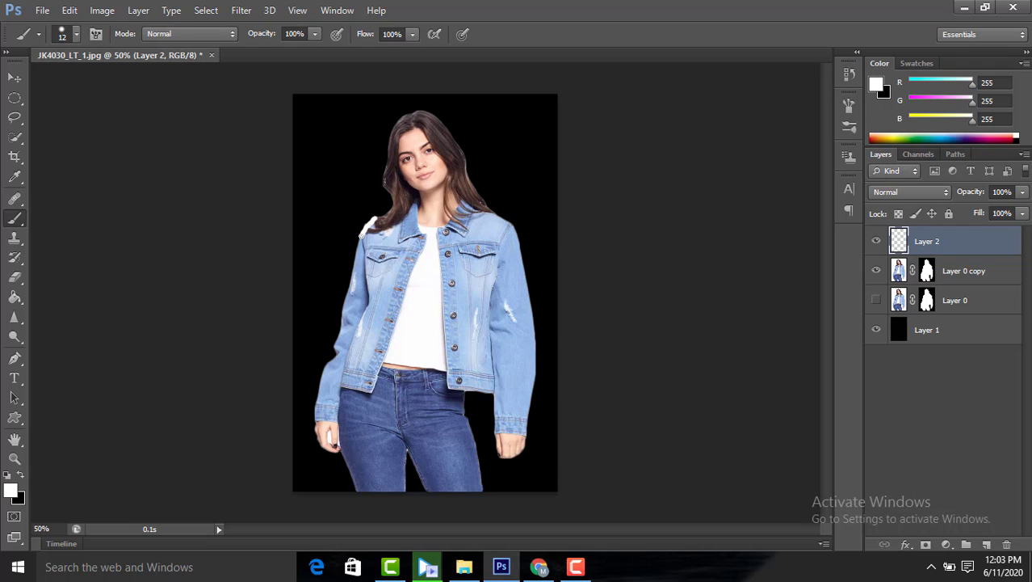
# Undo the stray shoulder stroke and keep the brush size at 12 px.
pyautogui.click(69, 10)
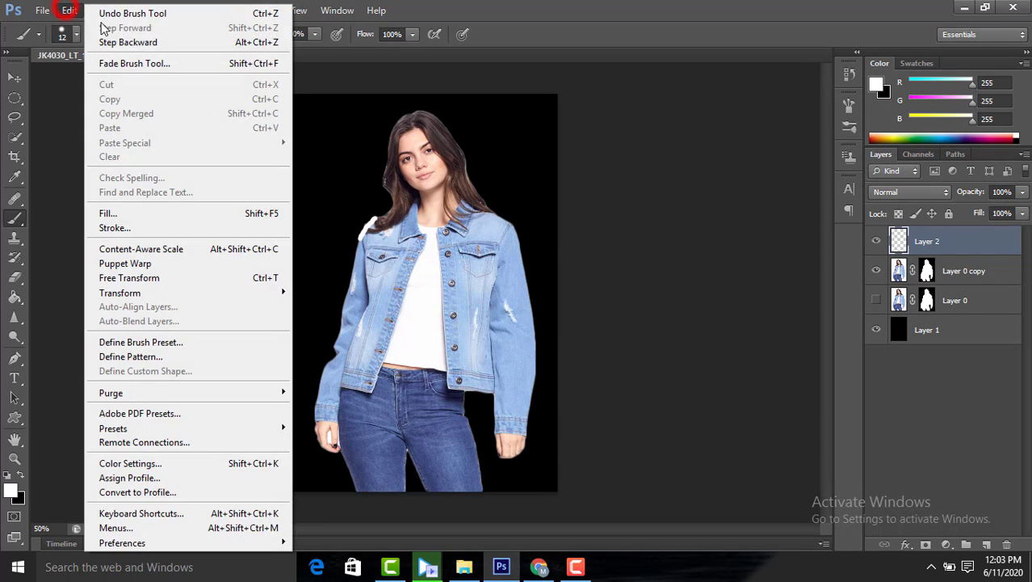
pyautogui.click(101, 42)
pyautogui.click(77, 35)
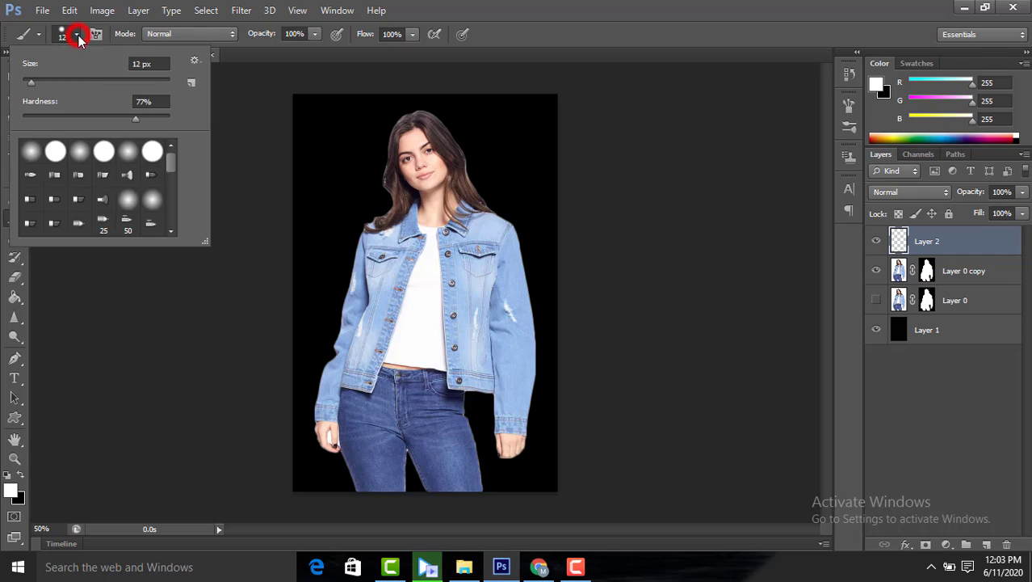
pyautogui.click(29, 82)
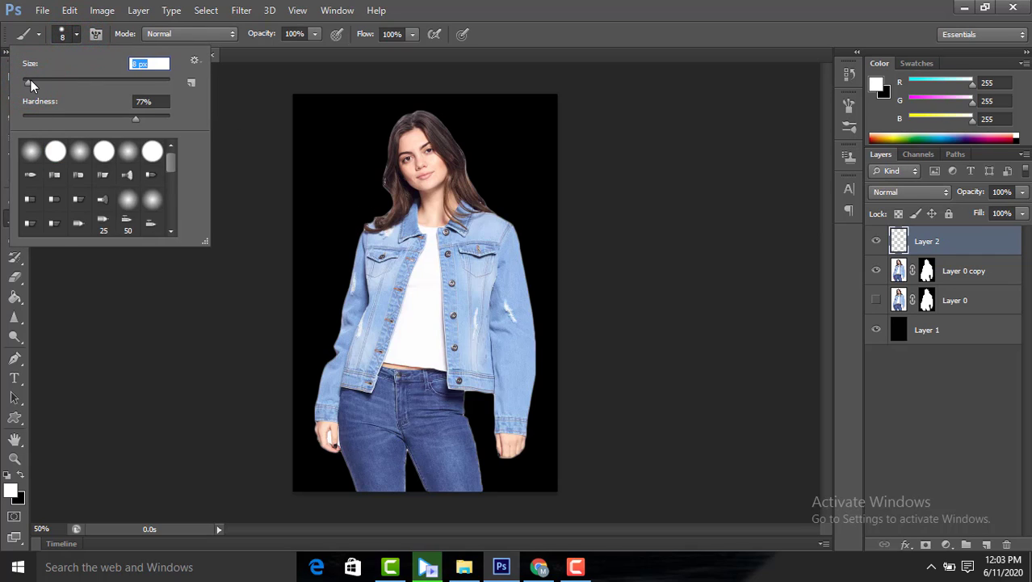
pyautogui.click(31, 81)
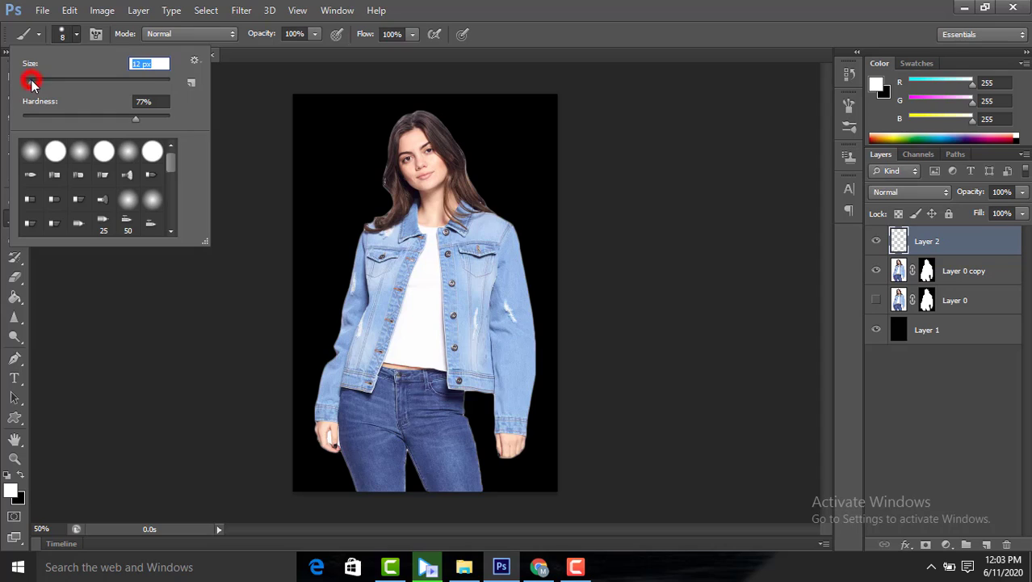
# Trace white outlines down the shoulder, arm, lower sleeve and along the collar.
pyautogui.click(376, 218)
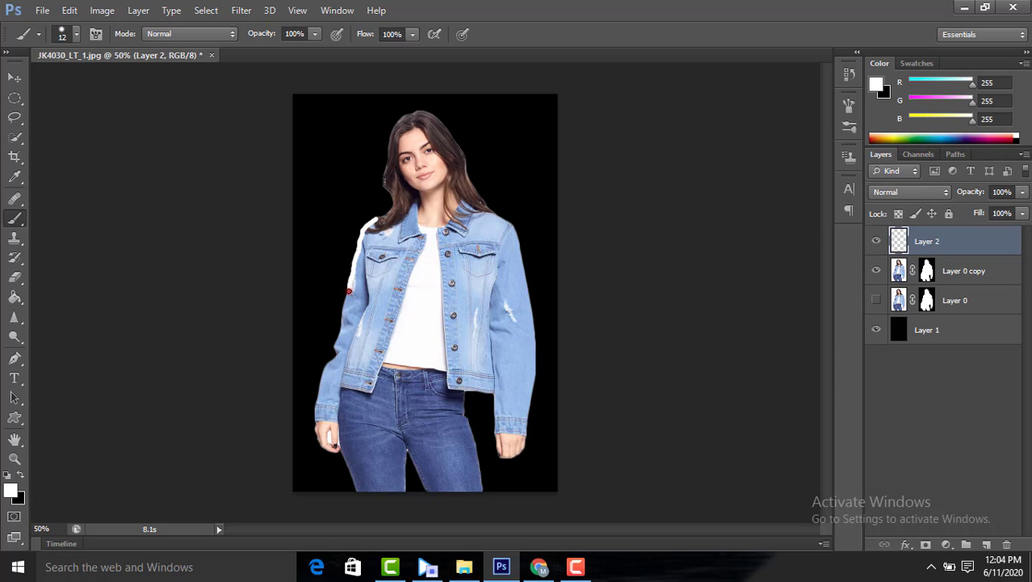
pyautogui.moveTo(349, 291); pyautogui.dragTo(345, 299)
pyautogui.moveTo(328, 365); pyautogui.dragTo(324, 370)
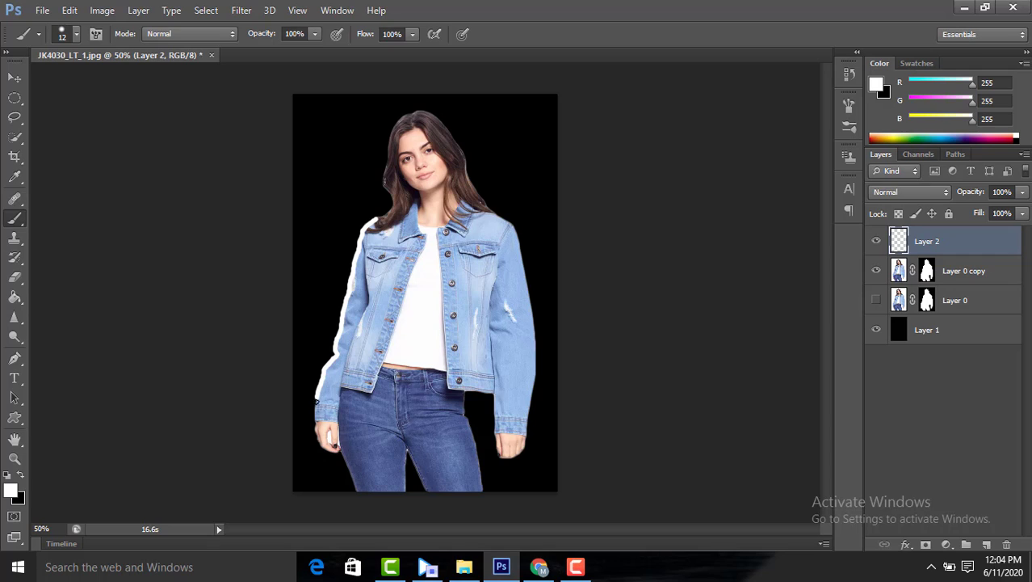
pyautogui.click(314, 417)
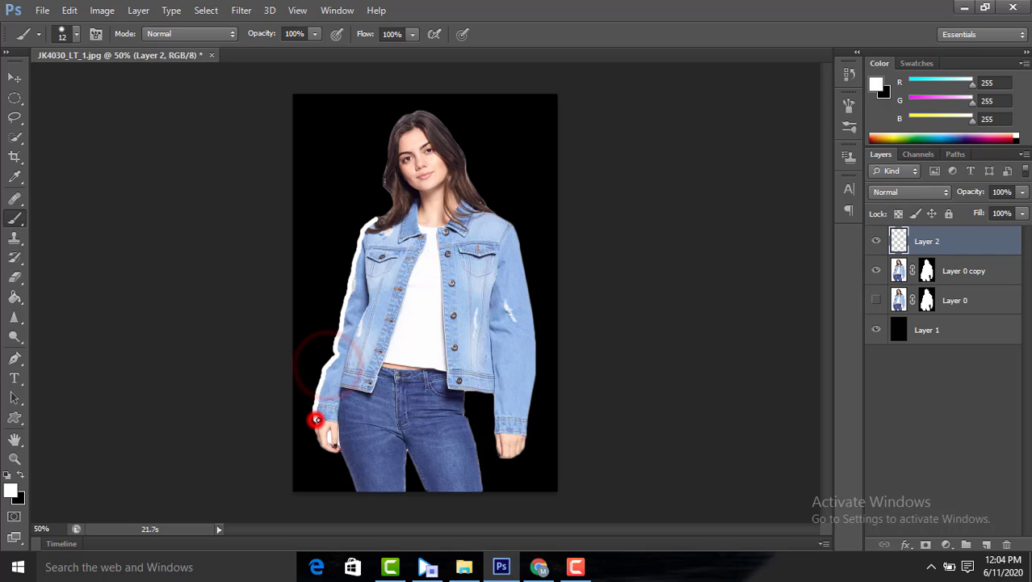
pyautogui.click(335, 422)
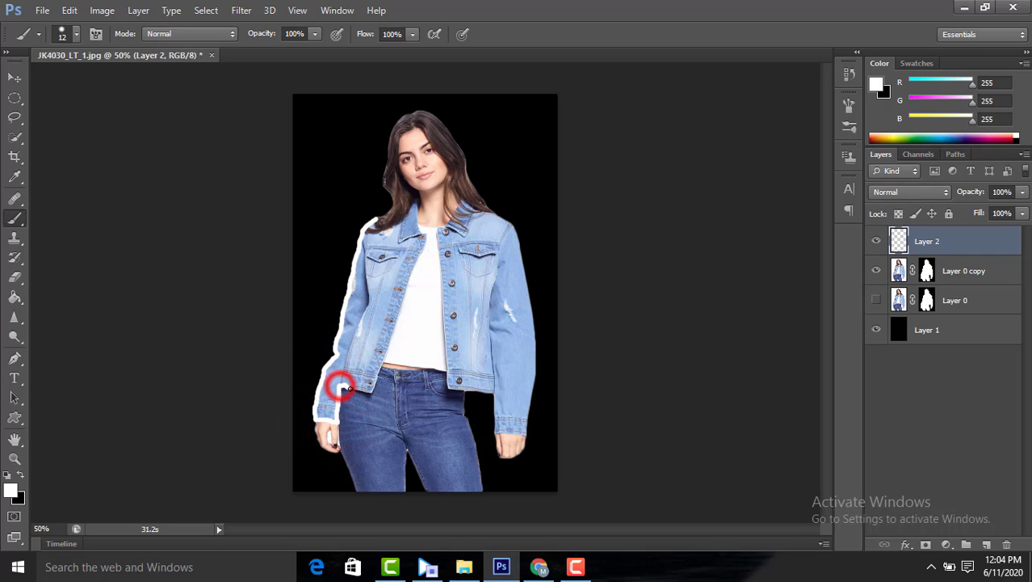
pyautogui.moveTo(339, 386); pyautogui.dragTo(373, 390)
pyautogui.click(396, 297)
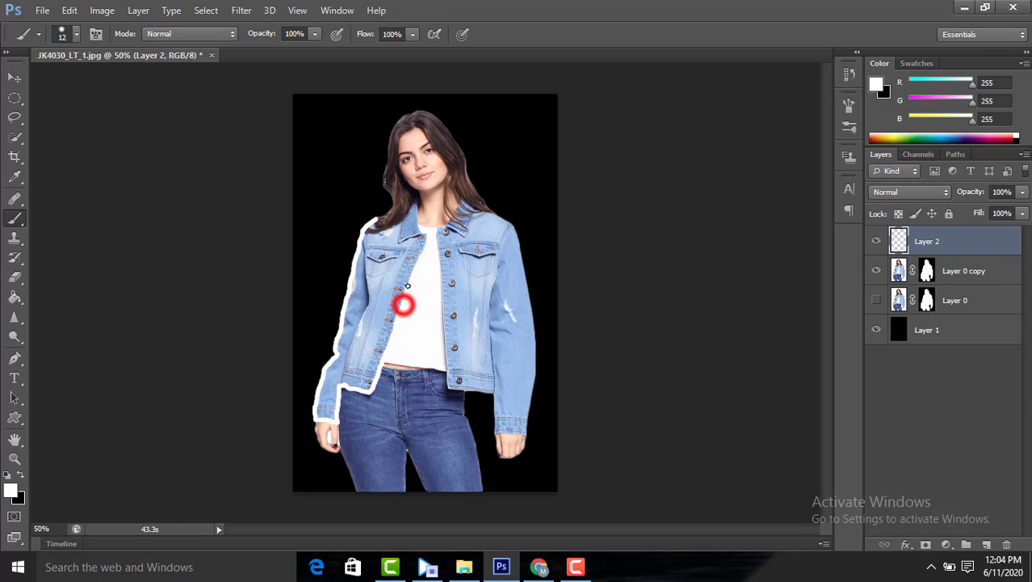
pyautogui.click(421, 228)
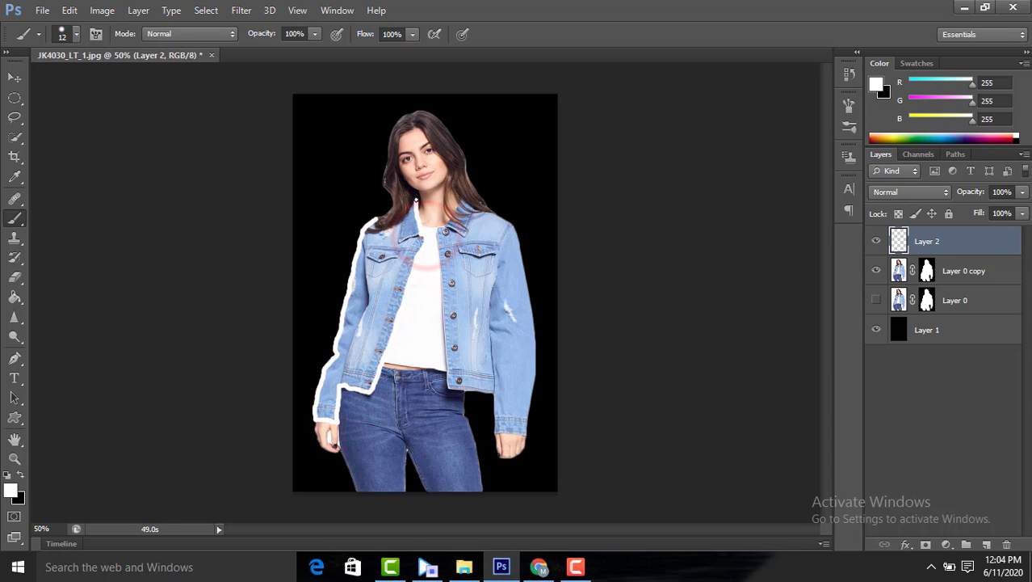
pyautogui.moveTo(416, 198); pyautogui.dragTo(372, 220)
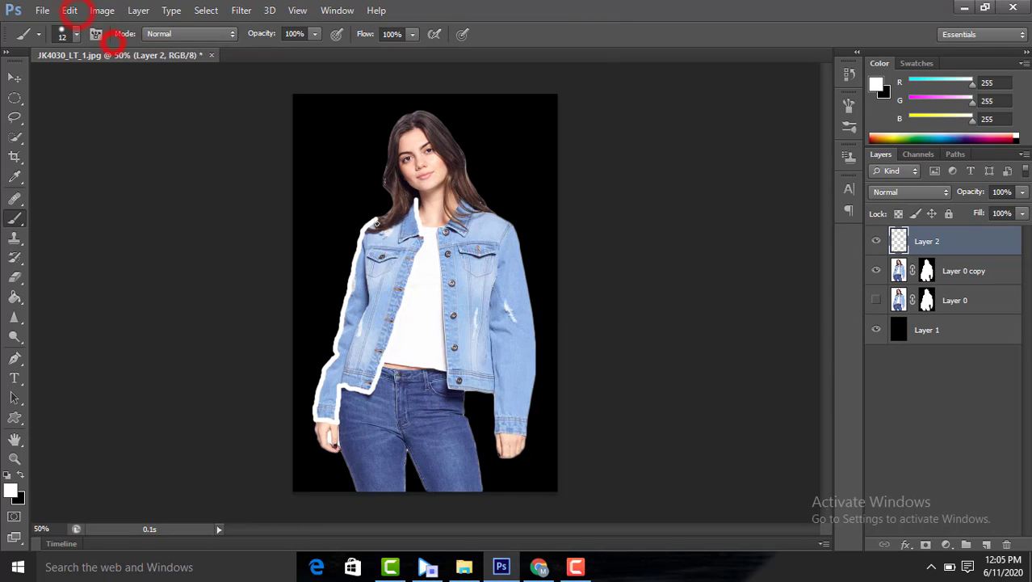
pyautogui.moveTo(420, 234); pyautogui.dragTo(403, 208)
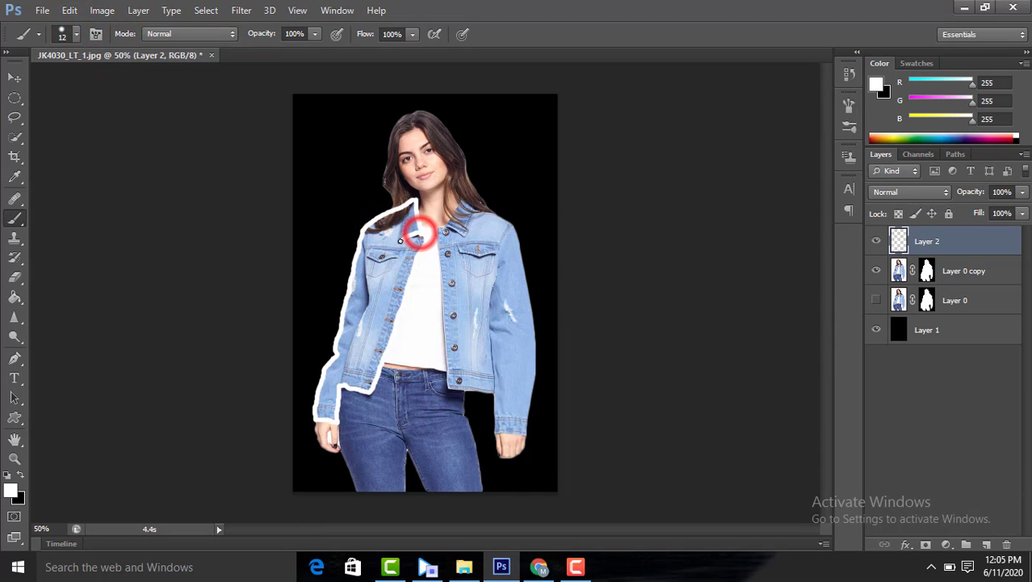
# Trace the jacket's front and left edges, the pocket top and upper-sleeve seams.
pyautogui.moveTo(356, 386); pyautogui.dragTo(403, 259)
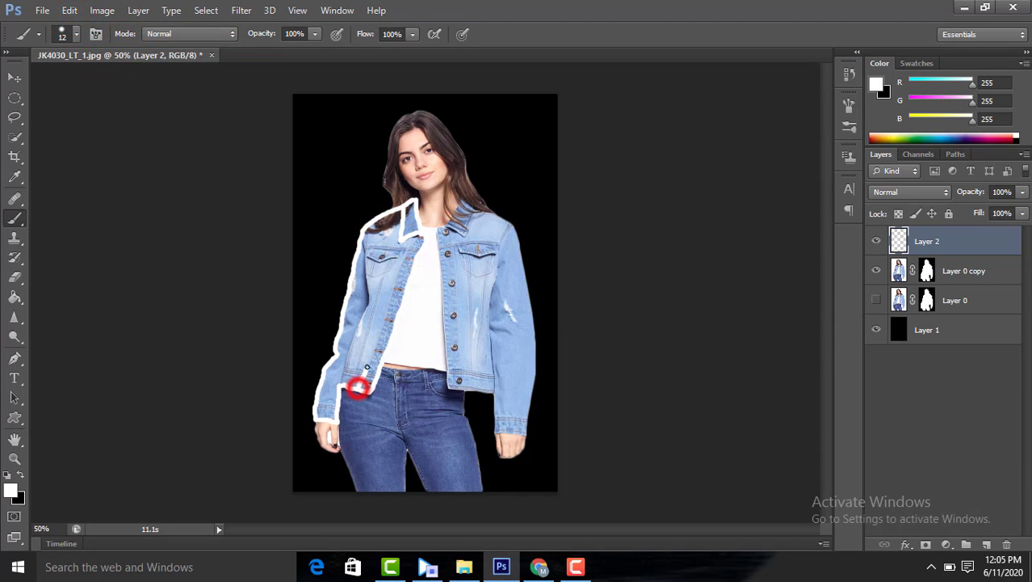
pyautogui.click(403, 233)
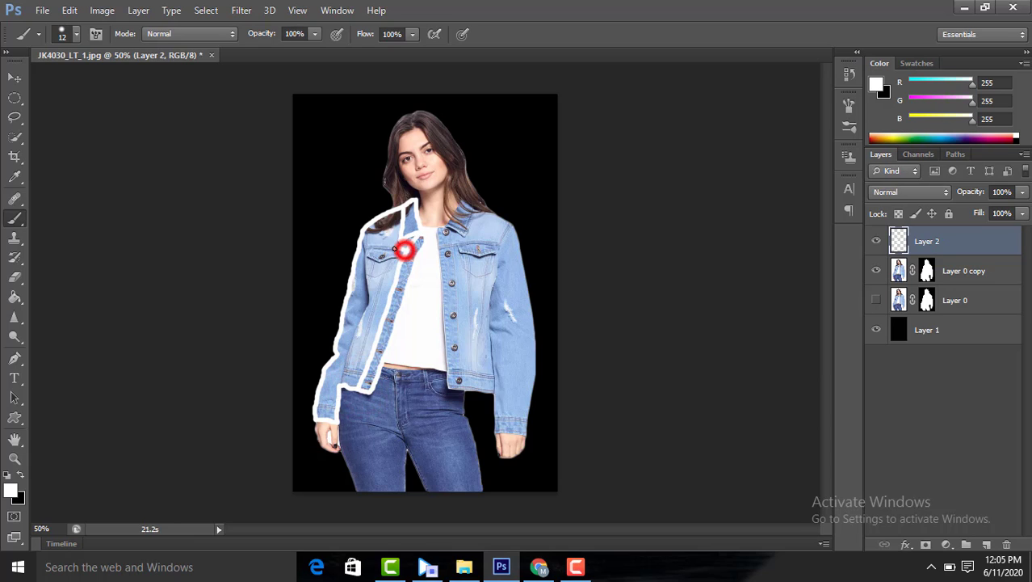
pyautogui.click(365, 249)
pyautogui.click(342, 386)
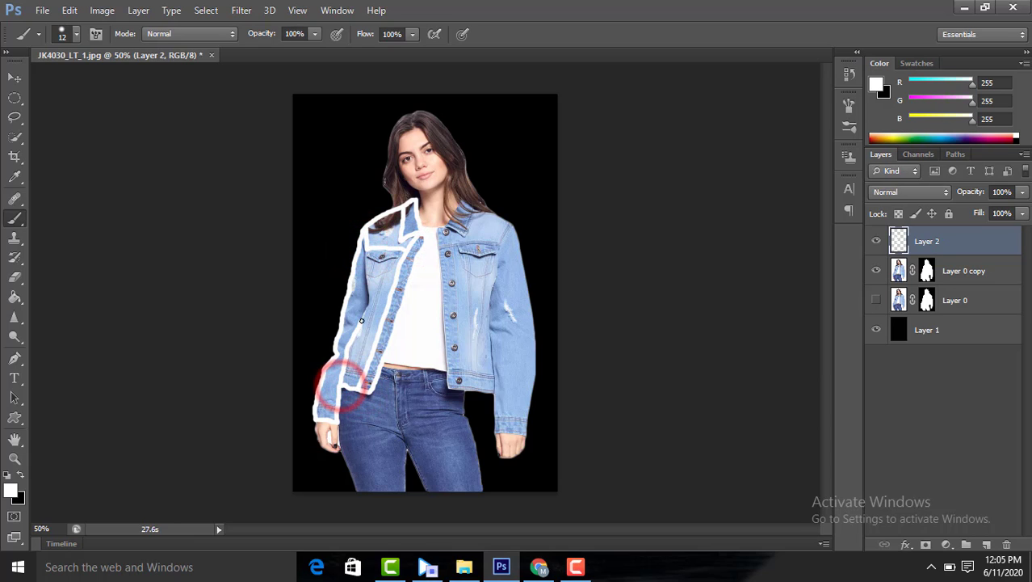
pyautogui.moveTo(343, 386)
pyautogui.mouseDown()
pyautogui.moveTo(368, 287)
pyautogui.moveTo(404, 255)
pyautogui.mouseUp()
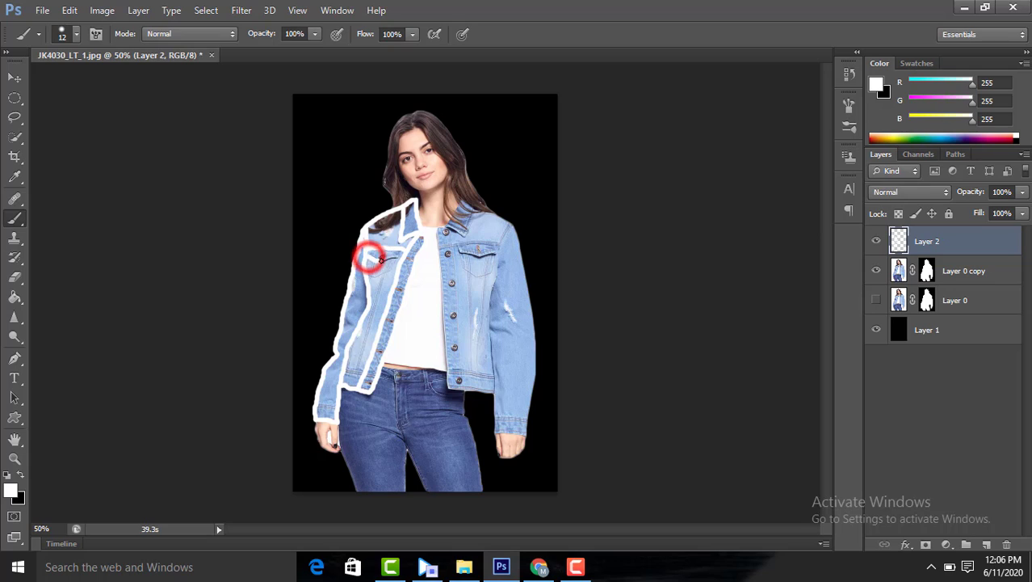
pyautogui.moveTo(345, 372)
pyautogui.mouseDown()
pyautogui.moveTo(377, 376)
pyautogui.moveTo(372, 270)
pyautogui.mouseUp()
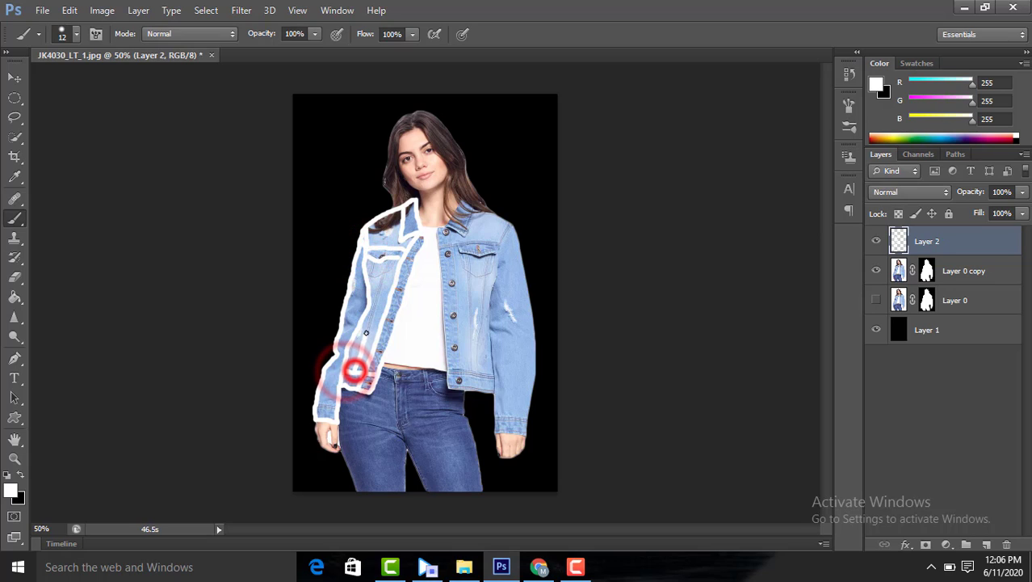
pyautogui.click(365, 270)
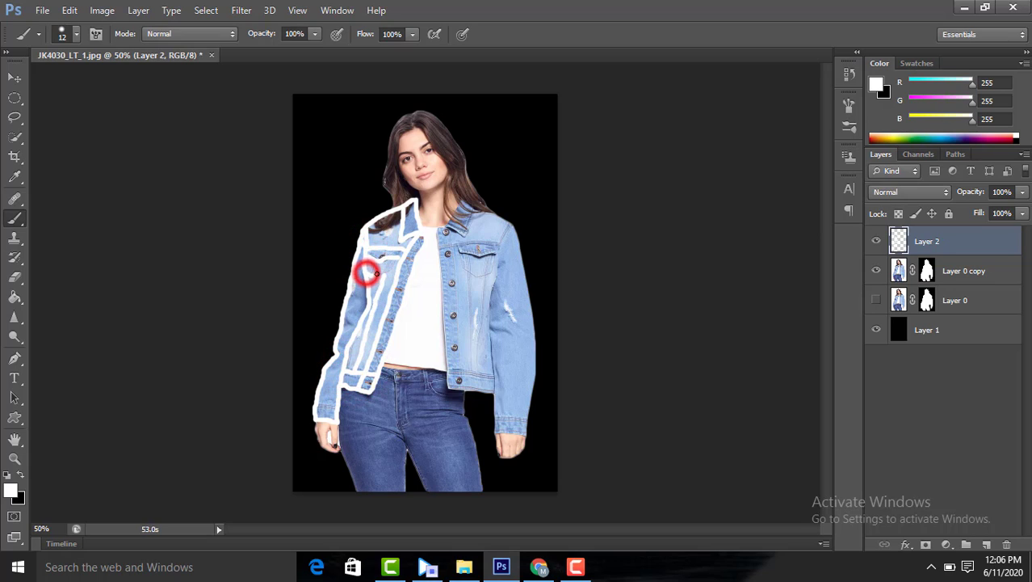
pyautogui.click(70, 11)
pyautogui.click(367, 273)
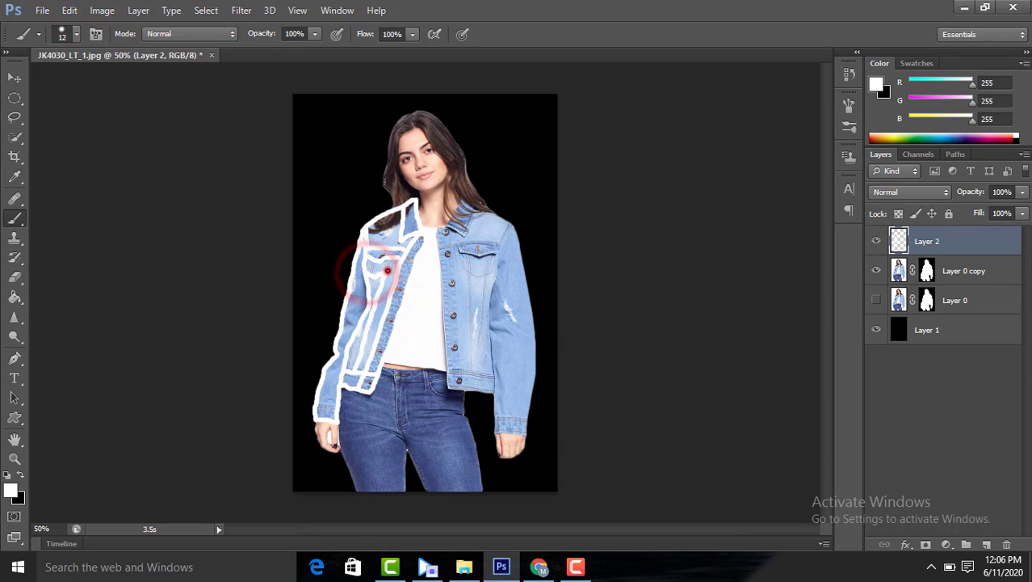
pyautogui.click(387, 270)
pyautogui.click(371, 275)
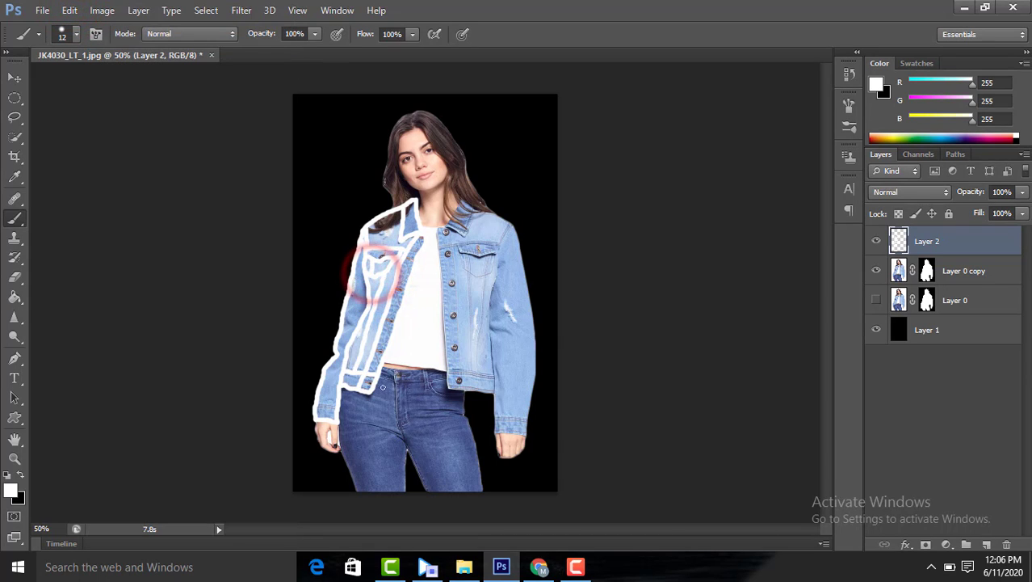
pyautogui.moveTo(372, 275); pyautogui.dragTo(361, 316)
# Outline the sleeve edge, waist, hem, right cuff and right sleeve up to the collar.
pyautogui.click(318, 408)
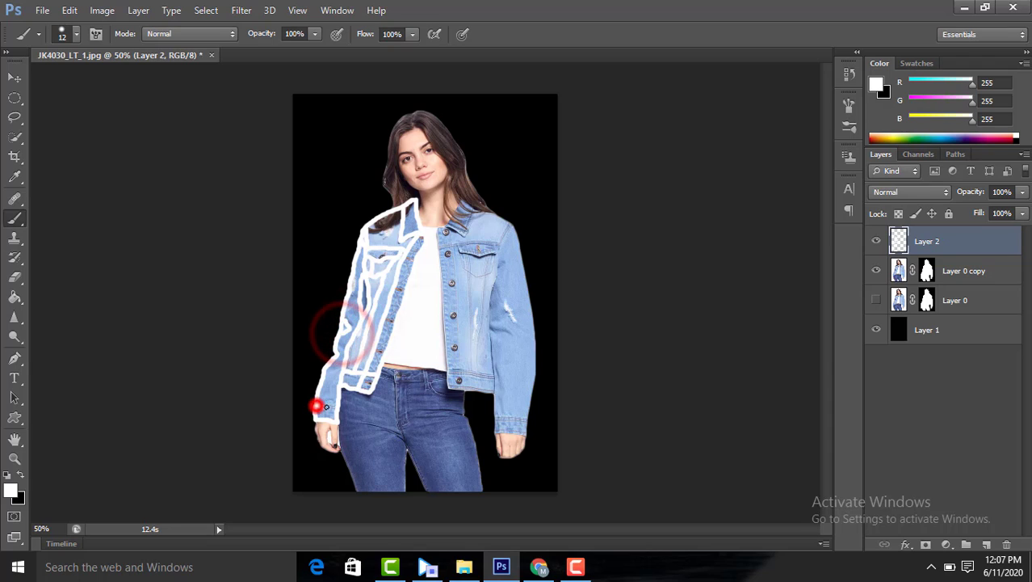
pyautogui.click(342, 364)
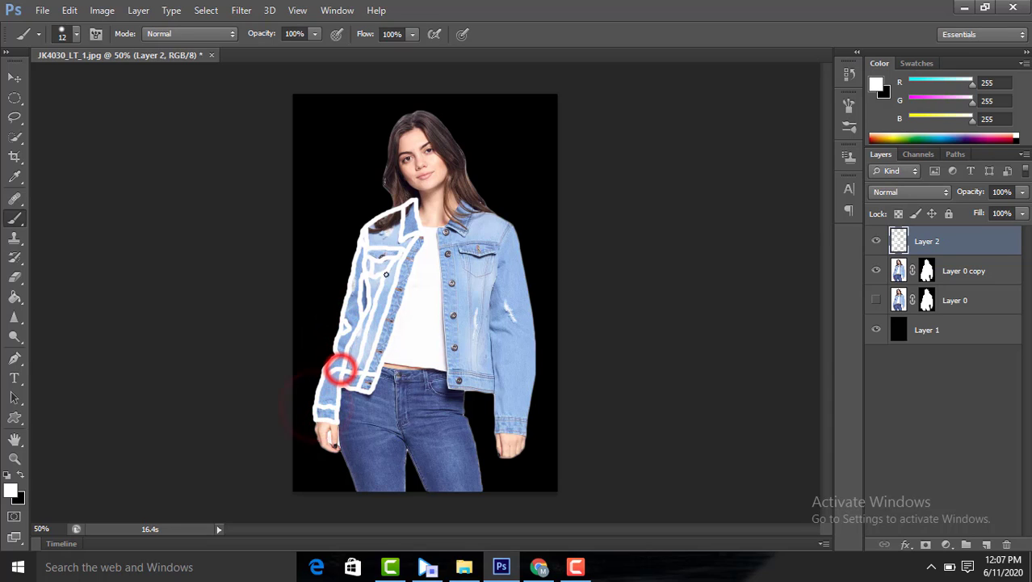
pyautogui.click(380, 357)
pyautogui.click(447, 374)
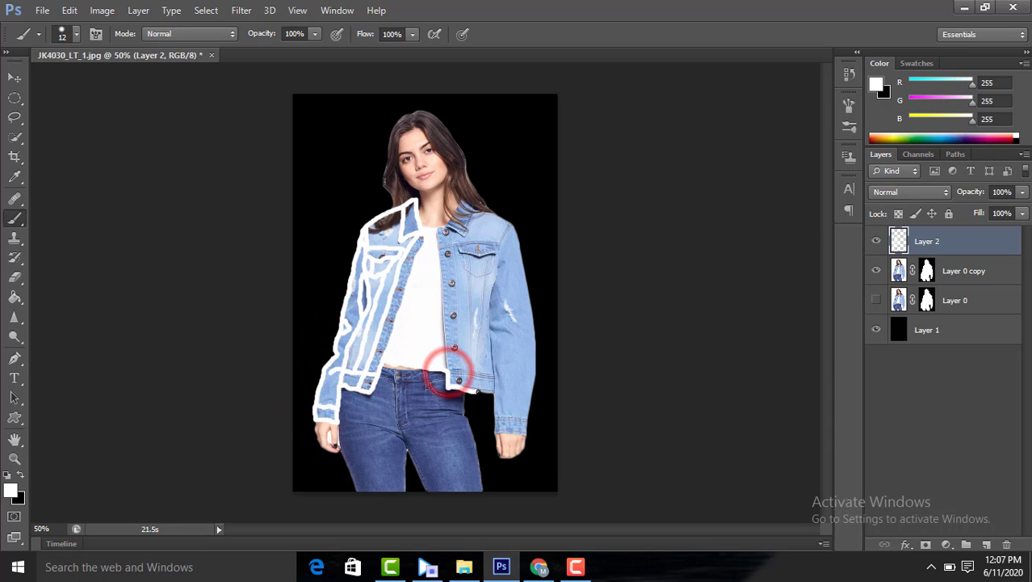
pyautogui.click(492, 393)
pyautogui.click(496, 428)
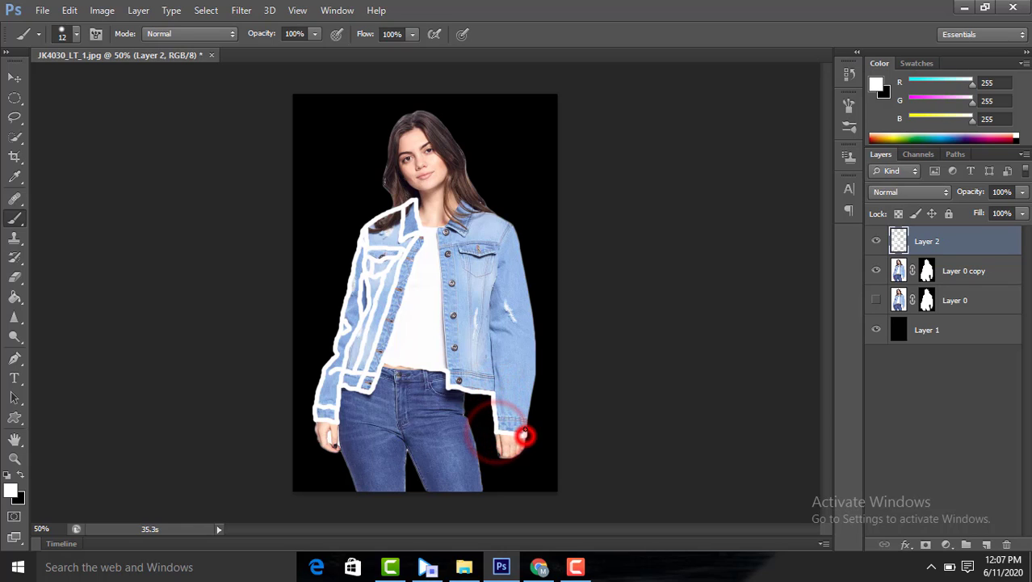
pyautogui.keyDown('shift'); pyautogui.click(536, 362); pyautogui.keyUp('shift')
pyautogui.keyDown('shift'); pyautogui.click(527, 294); pyautogui.keyUp('shift')
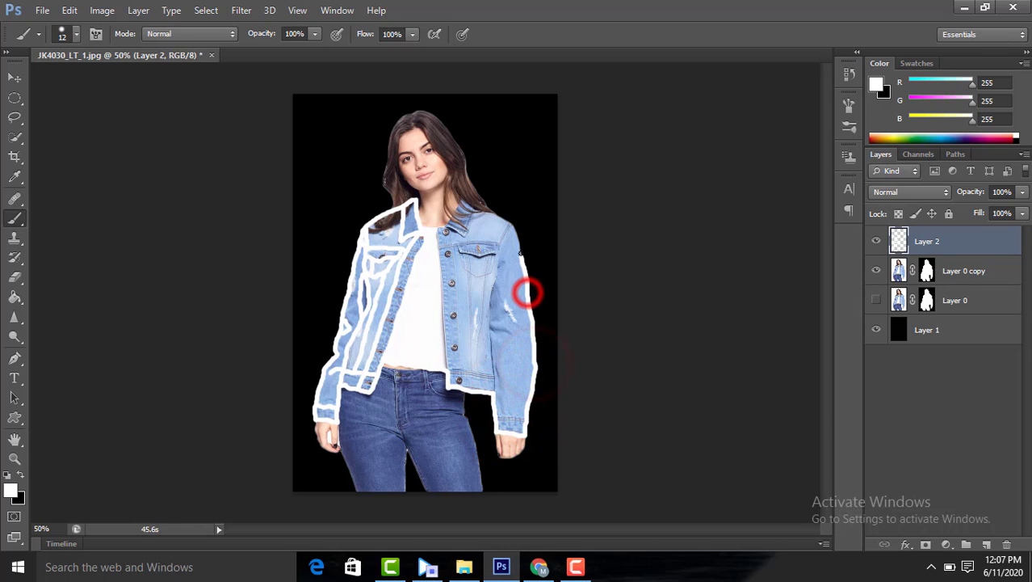
pyautogui.keyDown('shift'); pyautogui.click(516, 226); pyautogui.keyUp('shift')
pyautogui.keyDown('shift'); pyautogui.click(464, 198); pyautogui.keyUp('shift')
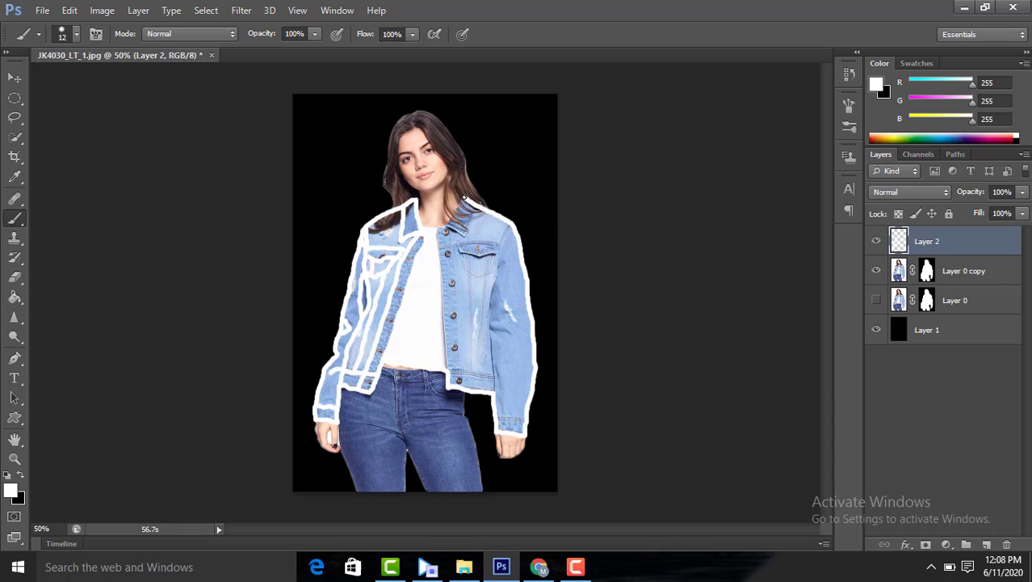
# Add white strokes on the right collar, right sleeve and right front placket.
pyautogui.click(448, 372)
pyautogui.keyDown('shift'); pyautogui.click(437, 231); pyautogui.keyUp('shift')
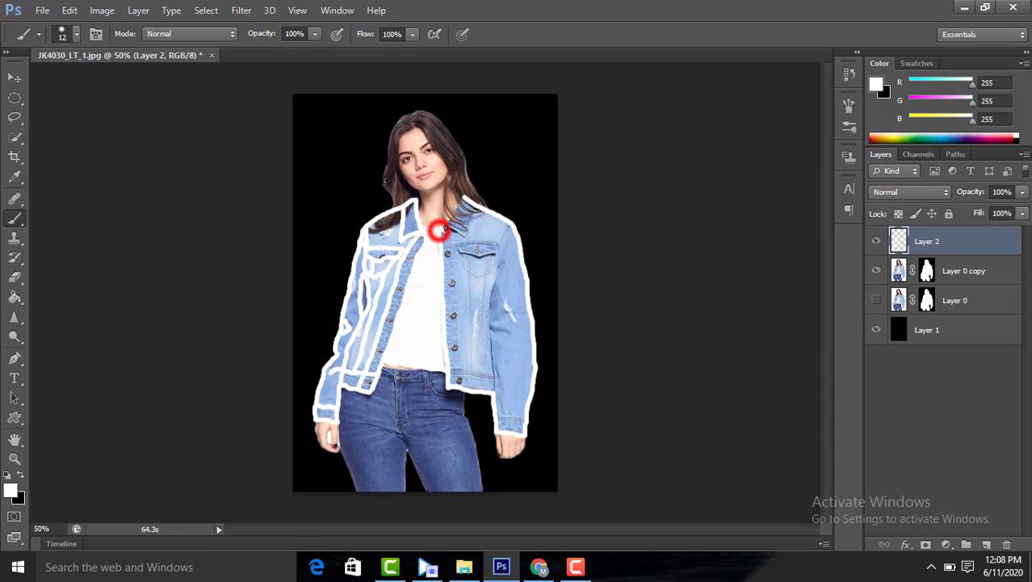
pyautogui.click(439, 230)
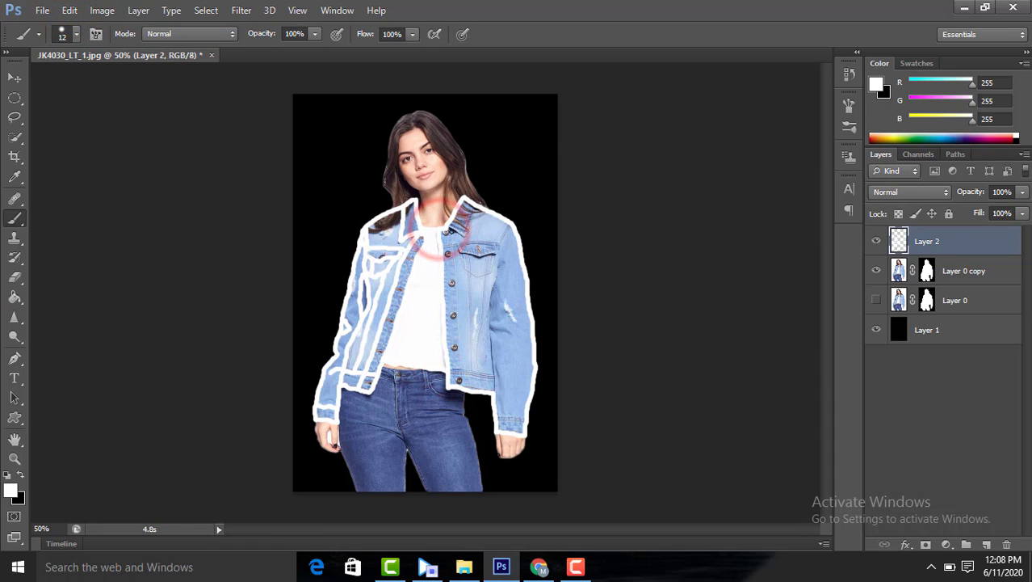
pyautogui.click(449, 227)
pyautogui.click(494, 393)
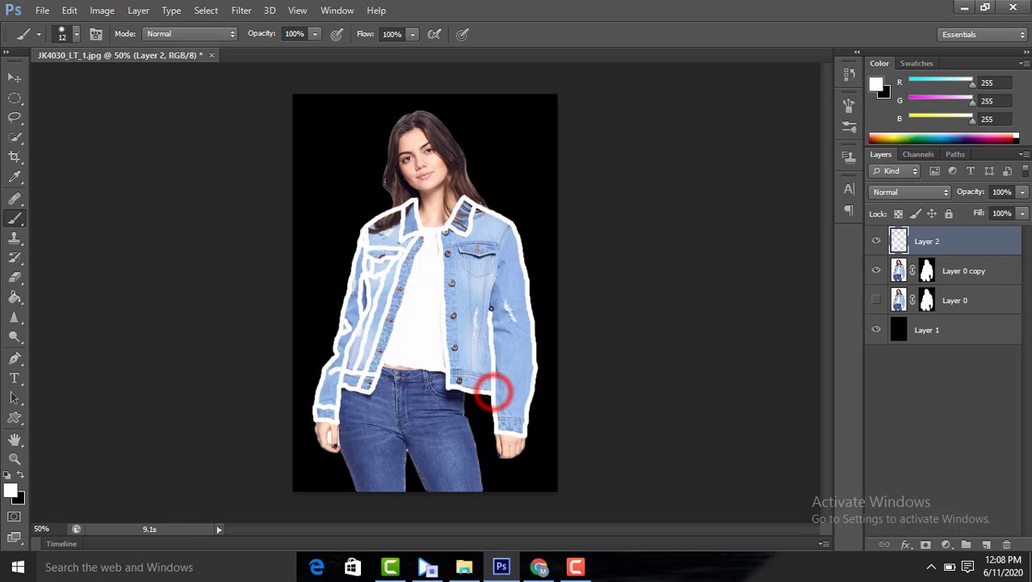
pyautogui.click(451, 372)
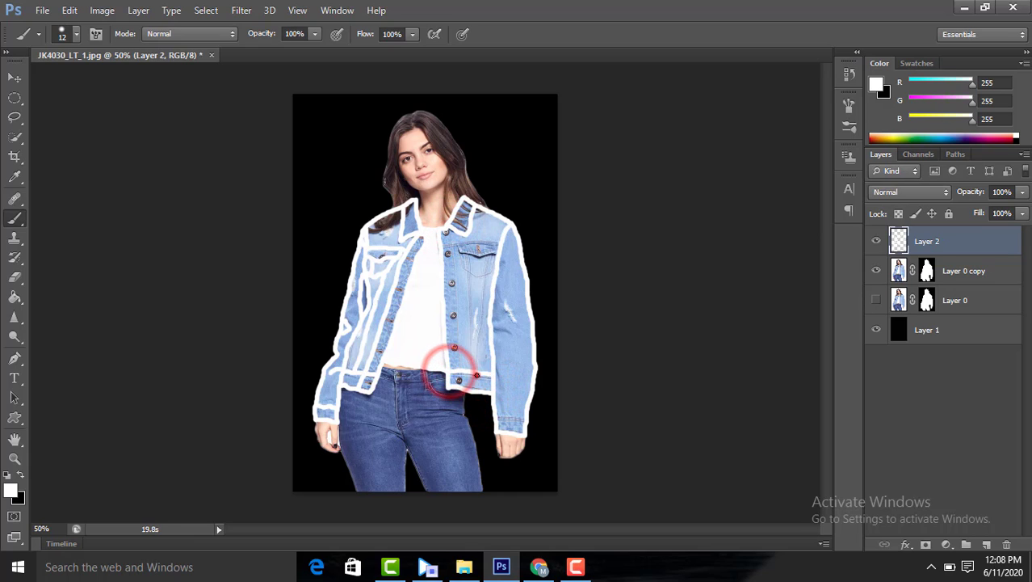
pyautogui.click(477, 376)
pyautogui.click(469, 370)
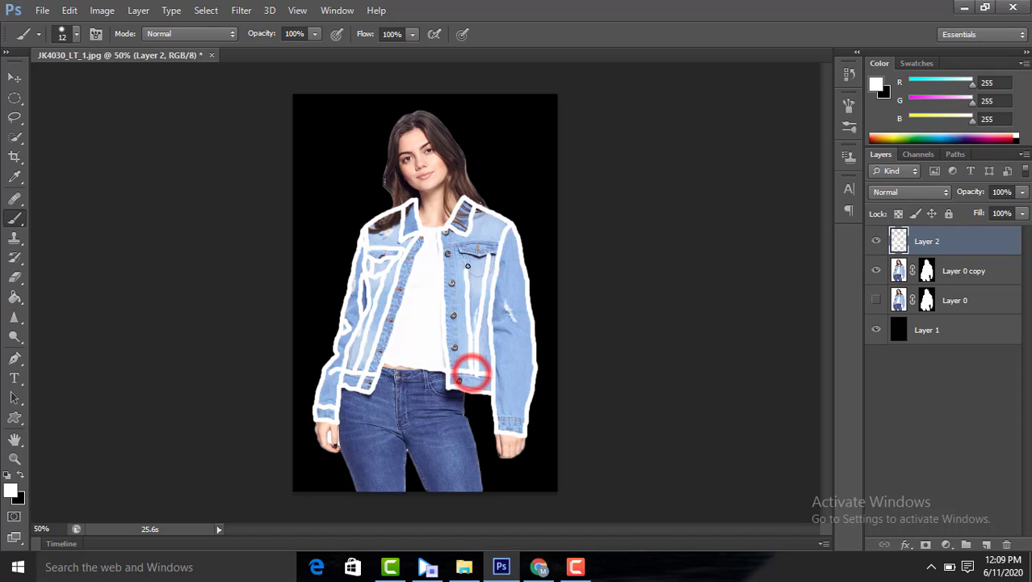
# Stroke the chest pocket, then step backward to remove the misplaced pocket stroke.
pyautogui.click(457, 236)
pyautogui.click(473, 273)
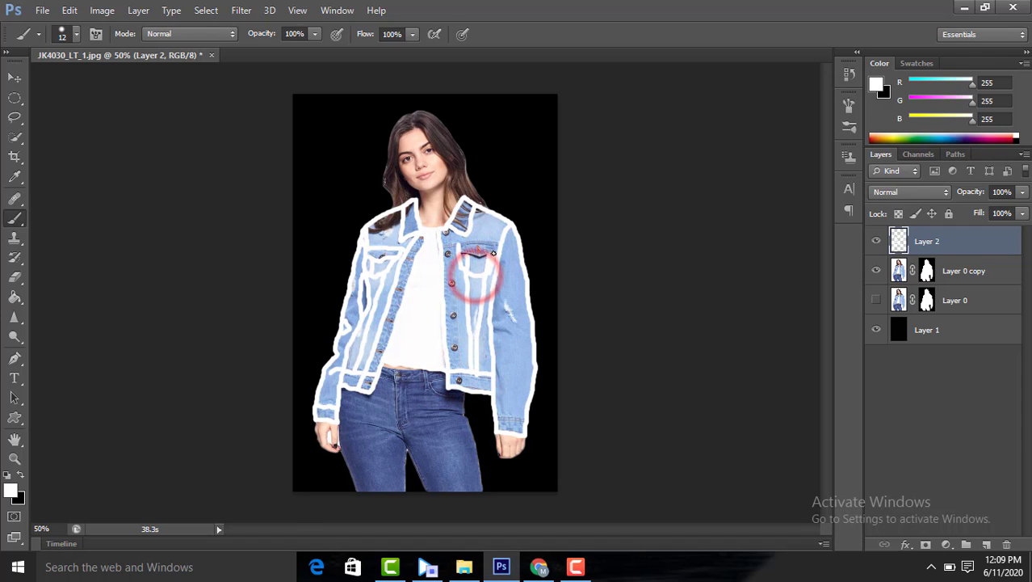
pyautogui.click(70, 10)
pyautogui.click(97, 39)
# At 10 px, outline the right chest pocket, bottom hem and right sleeve seams.
pyautogui.moveTo(34, 78); pyautogui.dragTo(29, 78)
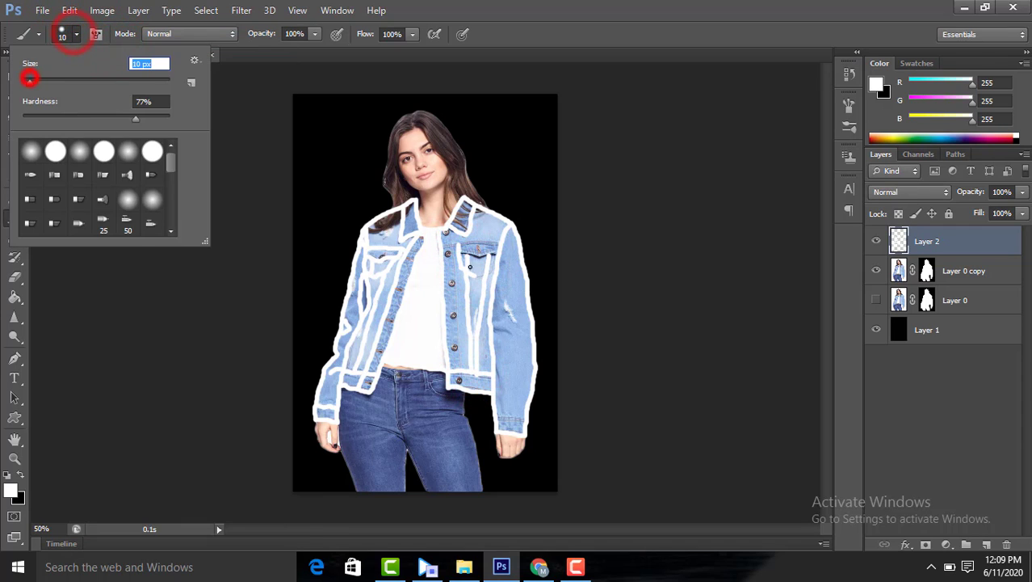
pyautogui.click(474, 275)
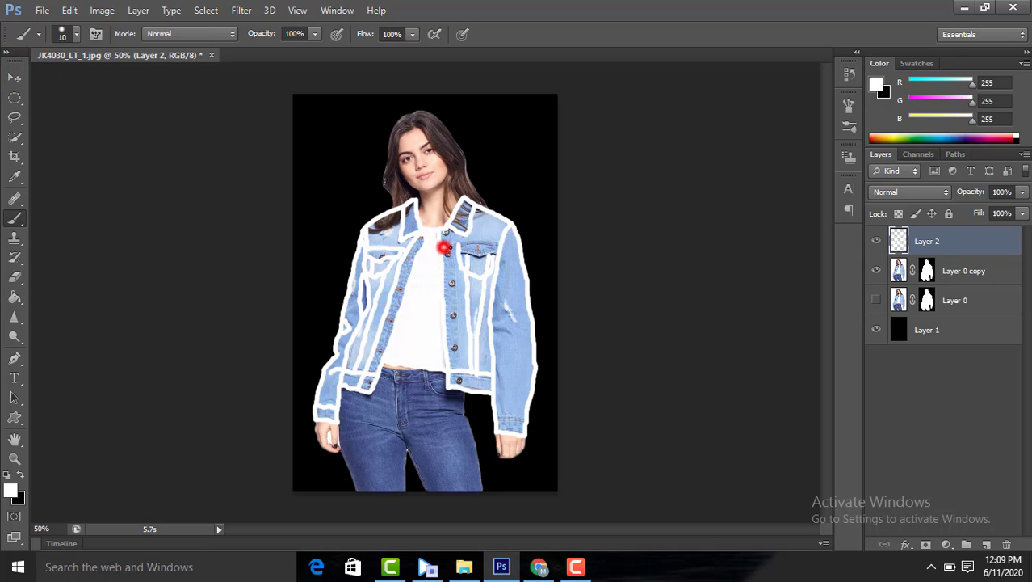
pyautogui.click(461, 246)
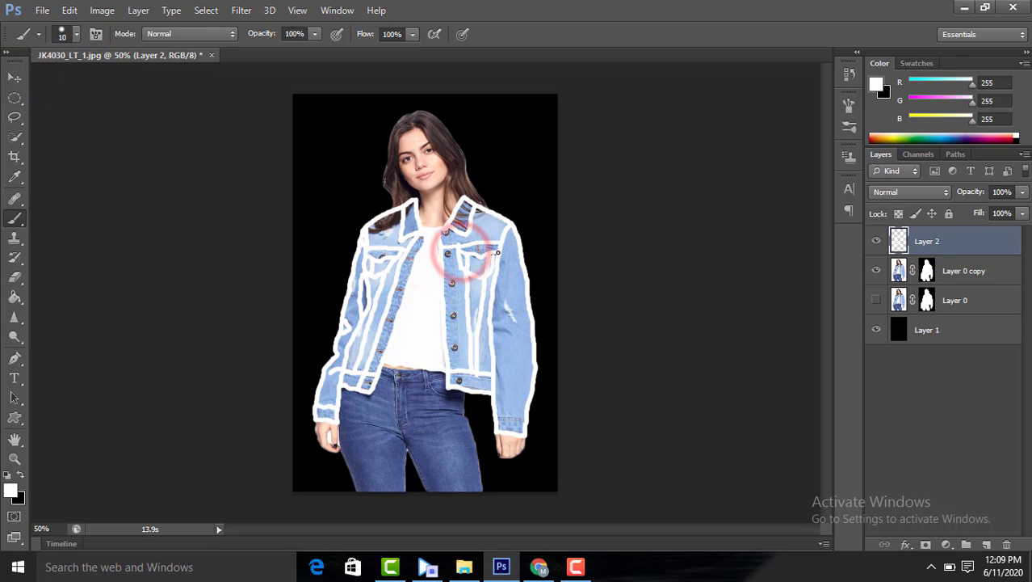
pyautogui.click(464, 387)
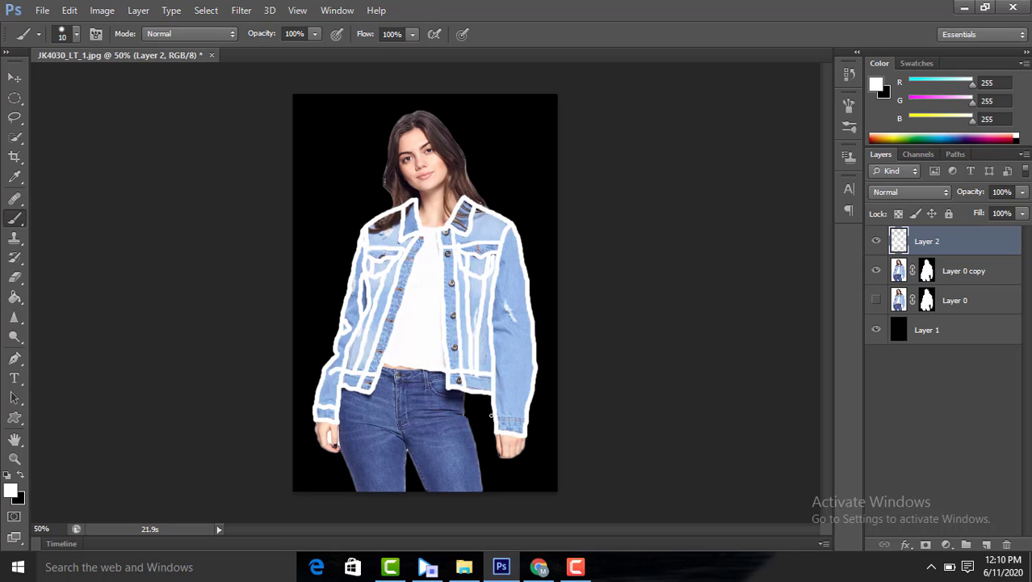
pyautogui.click(494, 412)
pyautogui.click(493, 359)
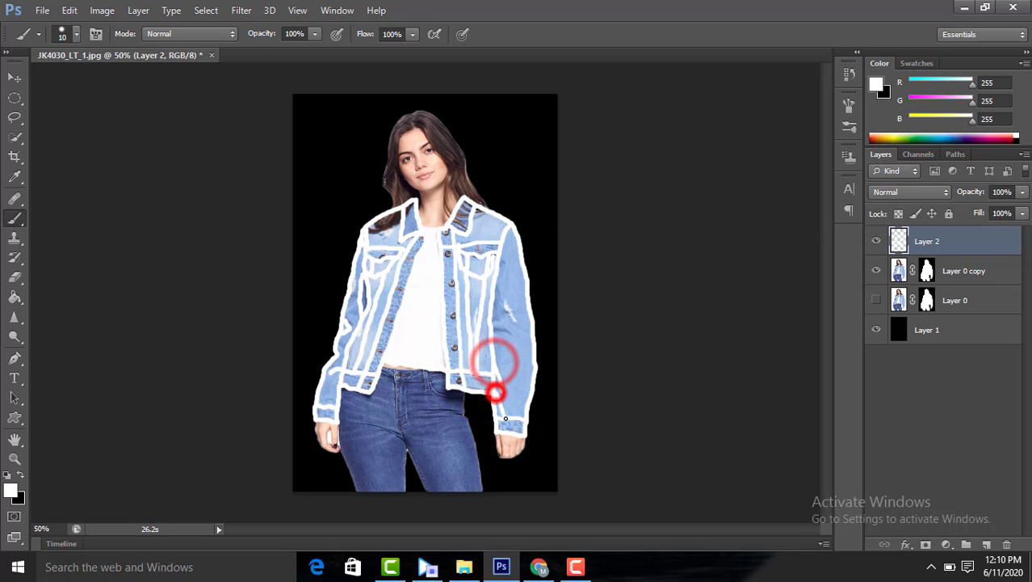
pyautogui.moveTo(506, 300)
pyautogui.mouseDown()
pyautogui.moveTo(515, 321)
pyautogui.moveTo(509, 294)
pyautogui.mouseUp()
pyautogui.moveTo(521, 254); pyautogui.dragTo(510, 291)
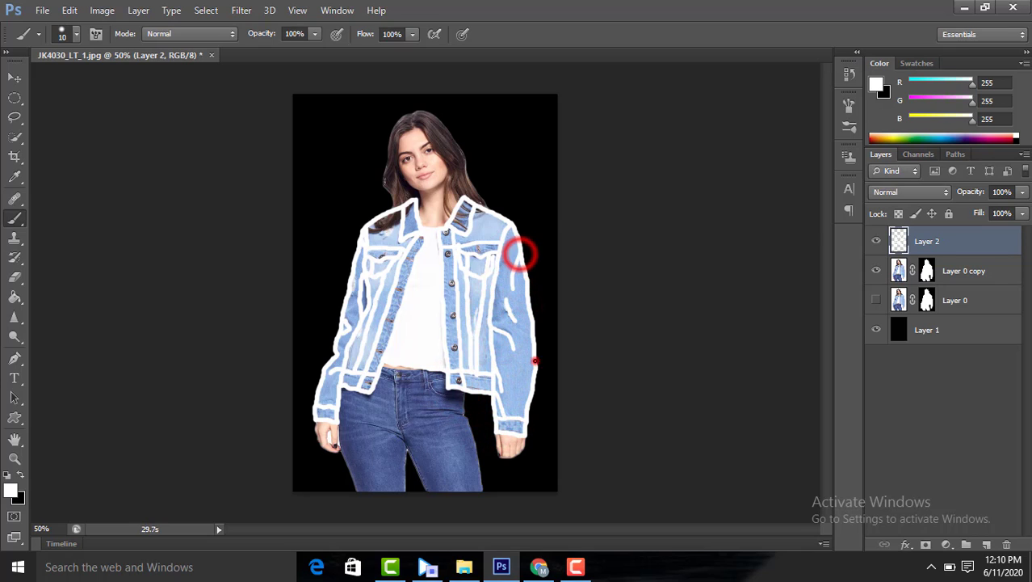
pyautogui.moveTo(532, 359); pyautogui.dragTo(521, 323)
# Trace the left front placket up to the collar, then enlarge the brush to 28 px.
pyautogui.click(76, 34)
pyautogui.click(411, 247)
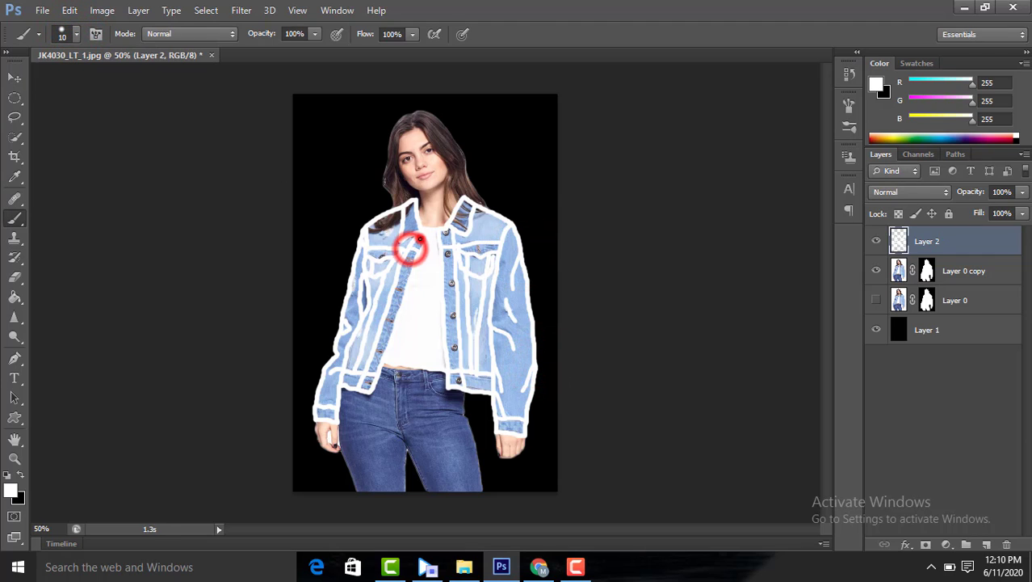
pyautogui.moveTo(417, 261)
pyautogui.mouseDown()
pyautogui.moveTo(403, 265)
pyautogui.moveTo(364, 382)
pyautogui.mouseUp()
pyautogui.click(414, 226)
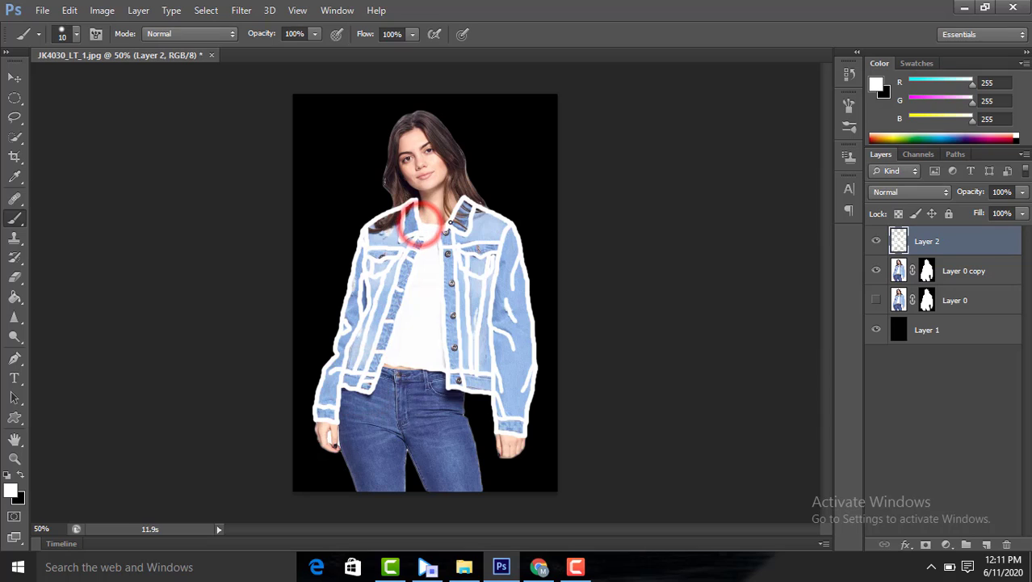
pyautogui.click(76, 34)
pyautogui.moveTo(32, 84); pyautogui.dragTo(42, 85)
pyautogui.click(446, 254)
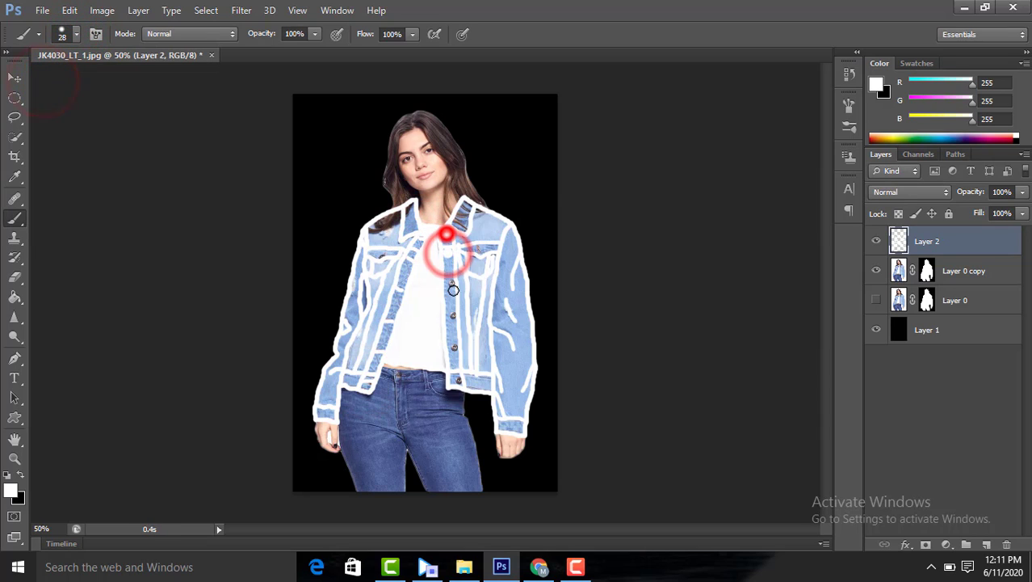
# Paint white dots over three buttons and the left chest pocket.
pyautogui.click(452, 315)
pyautogui.click(454, 347)
pyautogui.click(456, 378)
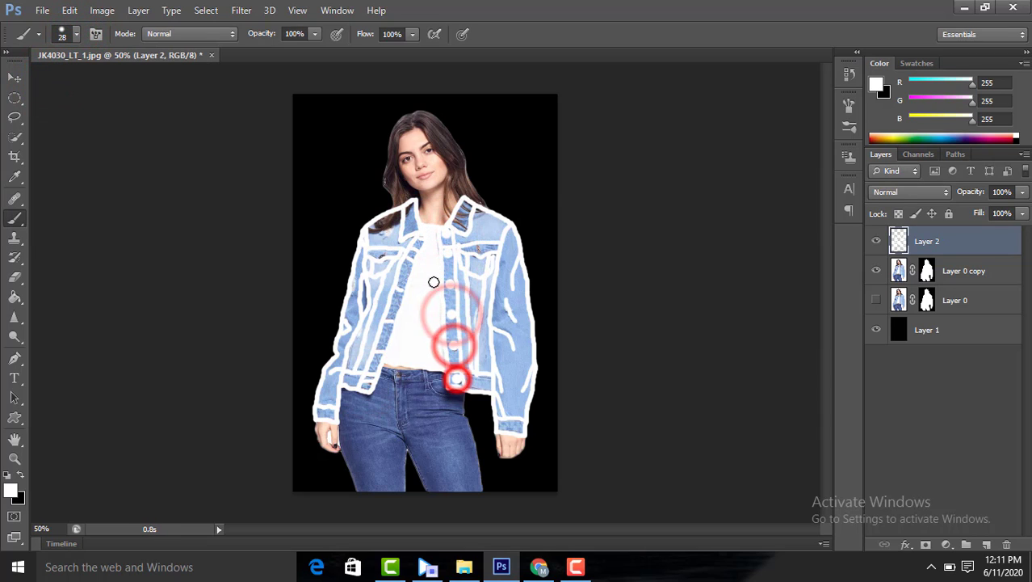
pyautogui.click(381, 254)
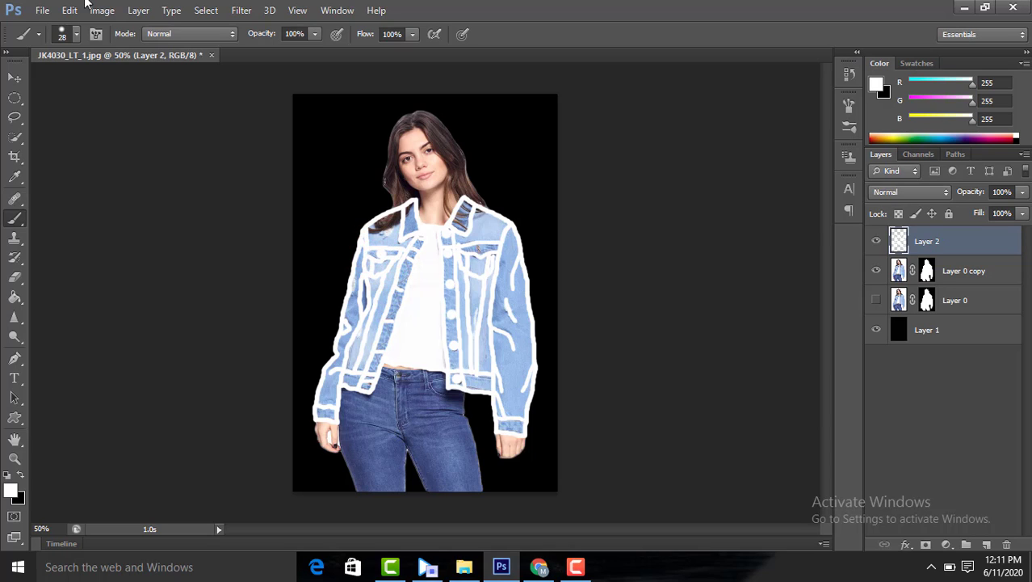
# Return the brush to 10 px, add two touch-up marks, and preview the outline without Layer 0 copy.
pyautogui.click(75, 35)
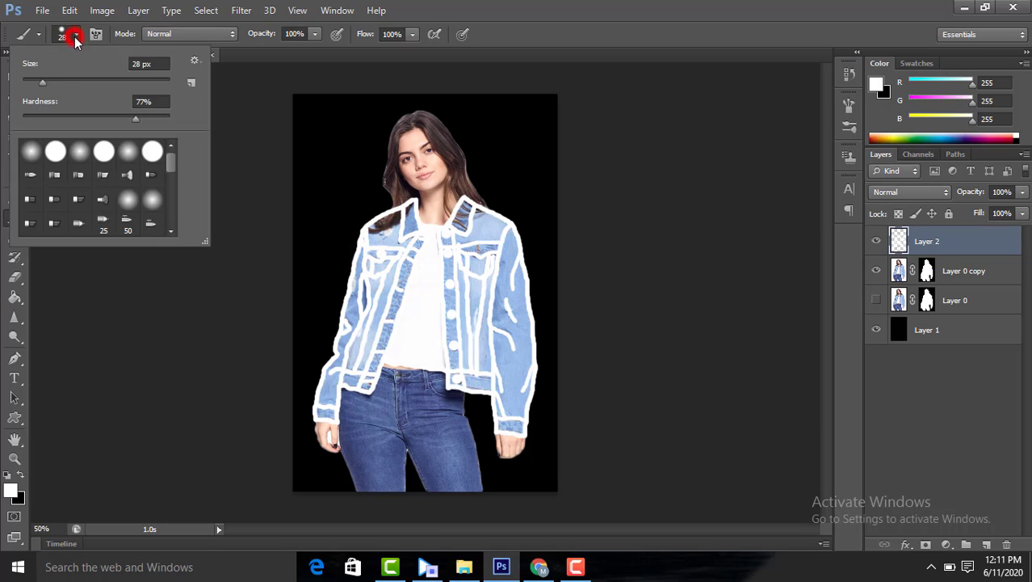
pyautogui.click(28, 80)
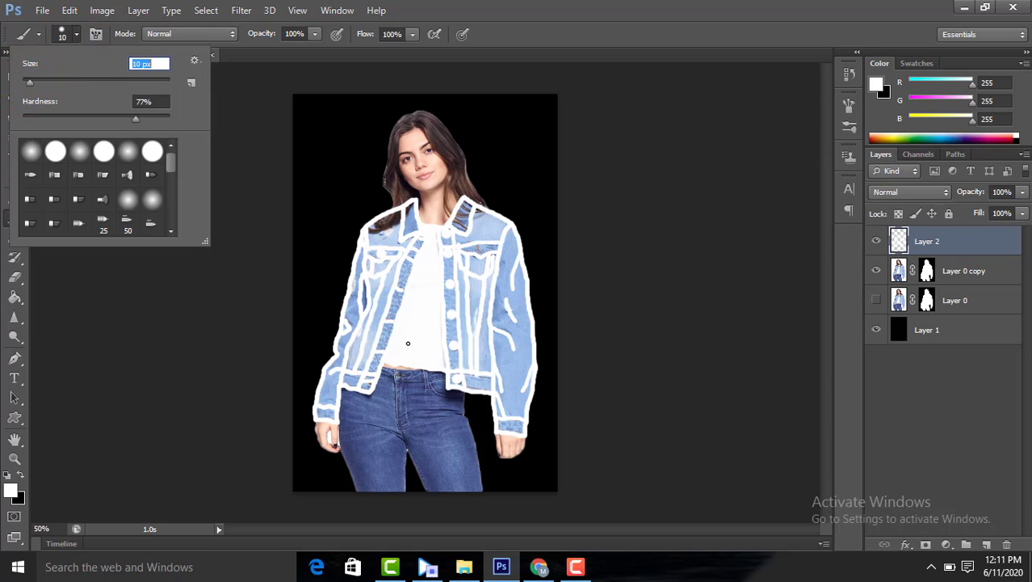
pyautogui.click(416, 278)
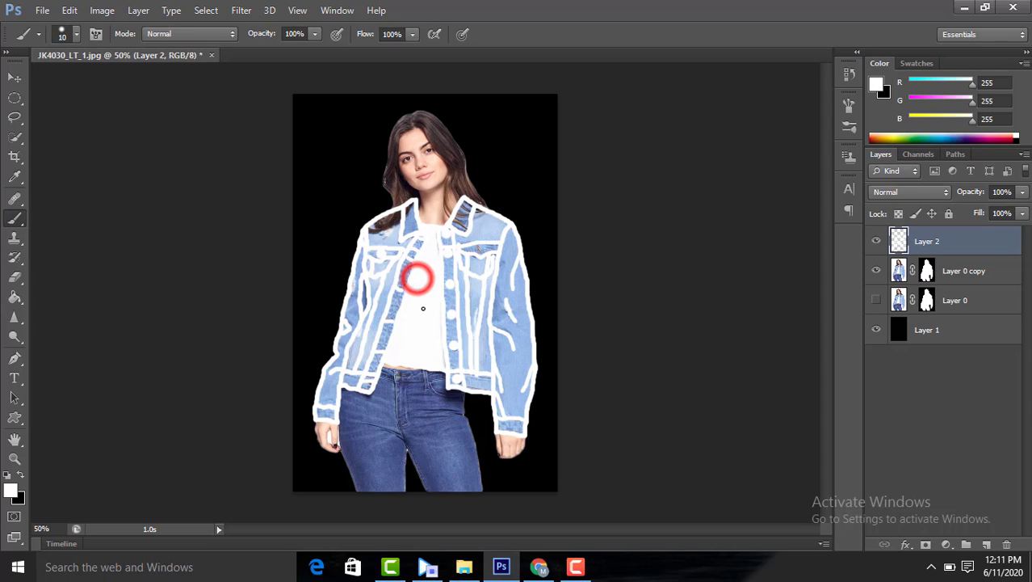
pyautogui.click(408, 318)
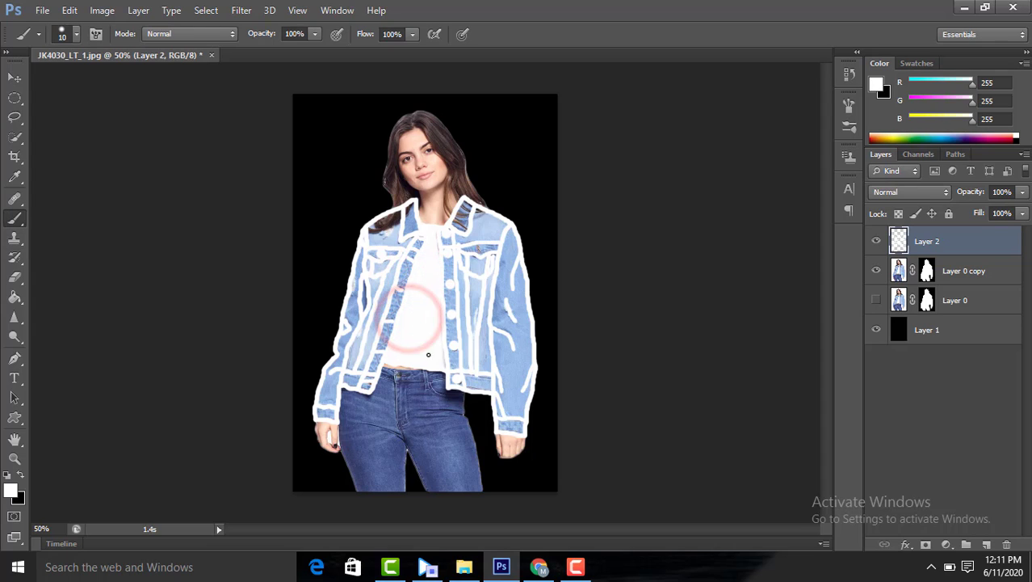
pyautogui.click(433, 271)
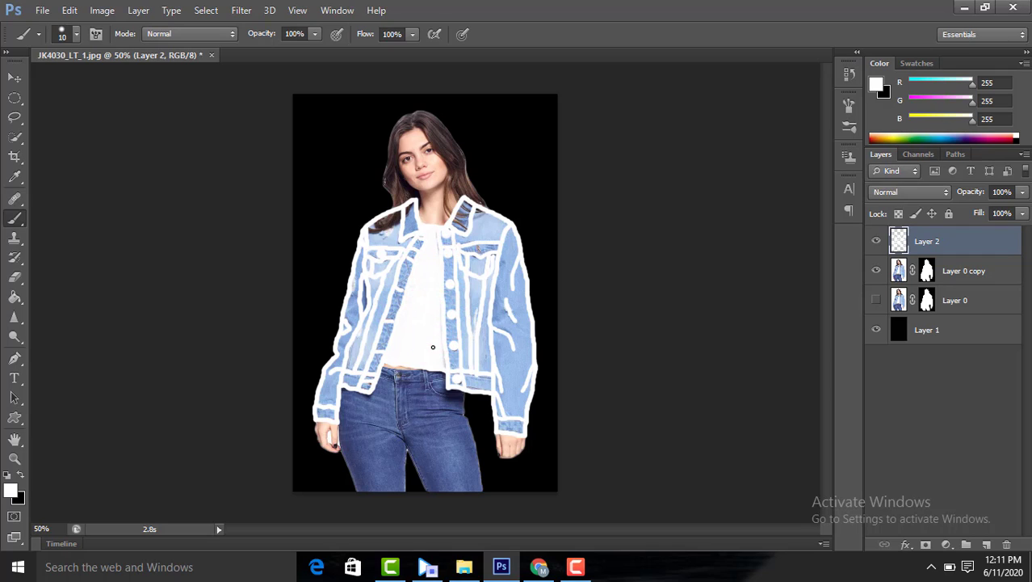
pyautogui.click(876, 269)
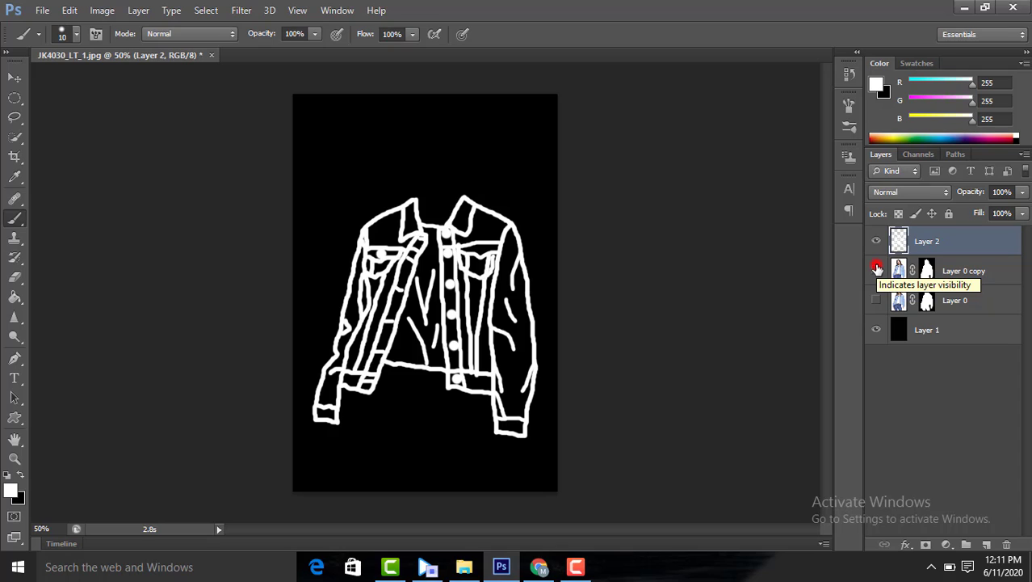
pyautogui.click(877, 270)
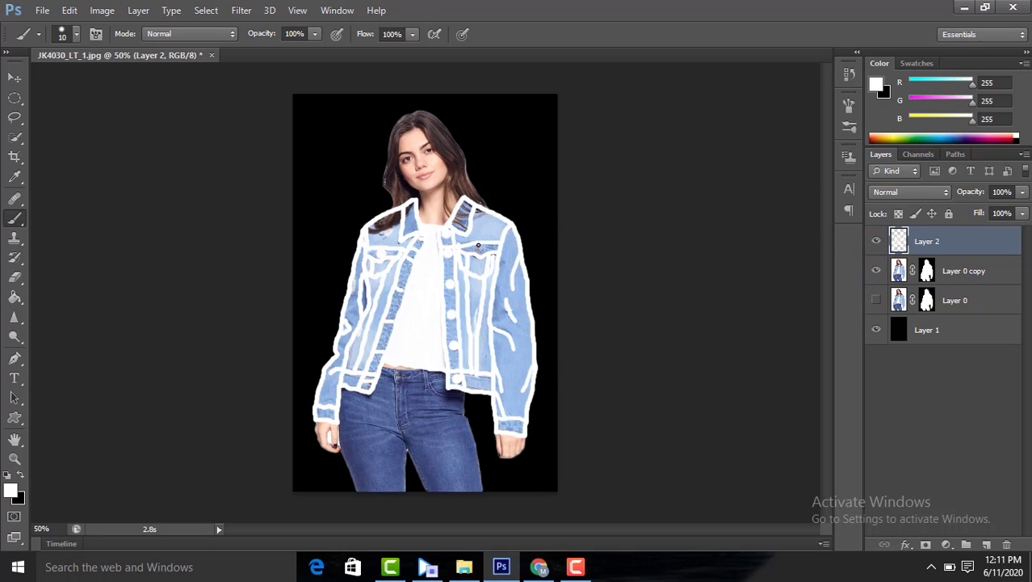
# Check the outline with the photo hidden and shown, then target Layer 0 copy's layer mask.
pyautogui.click(479, 246)
pyautogui.click(878, 273)
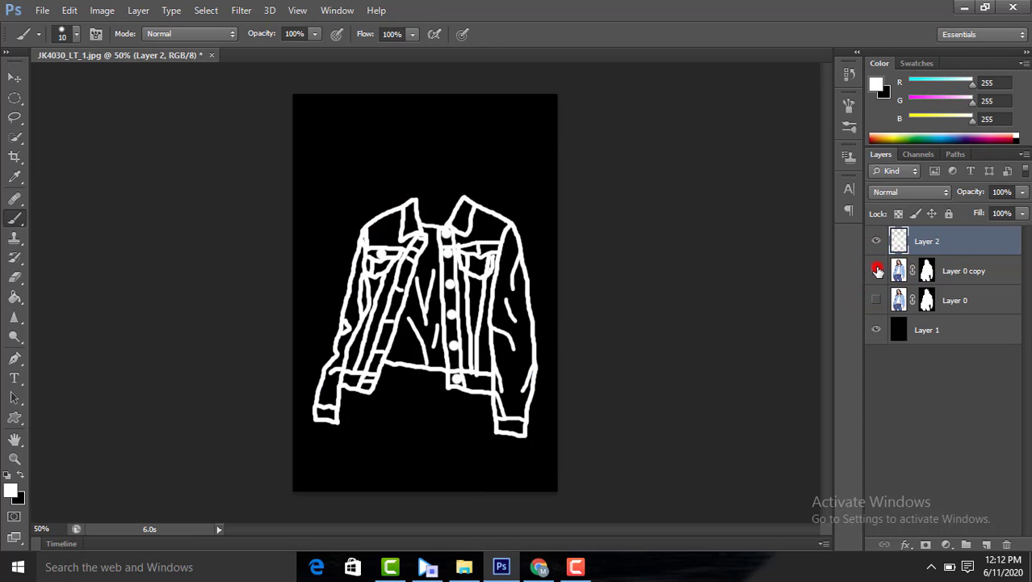
pyautogui.click(877, 271)
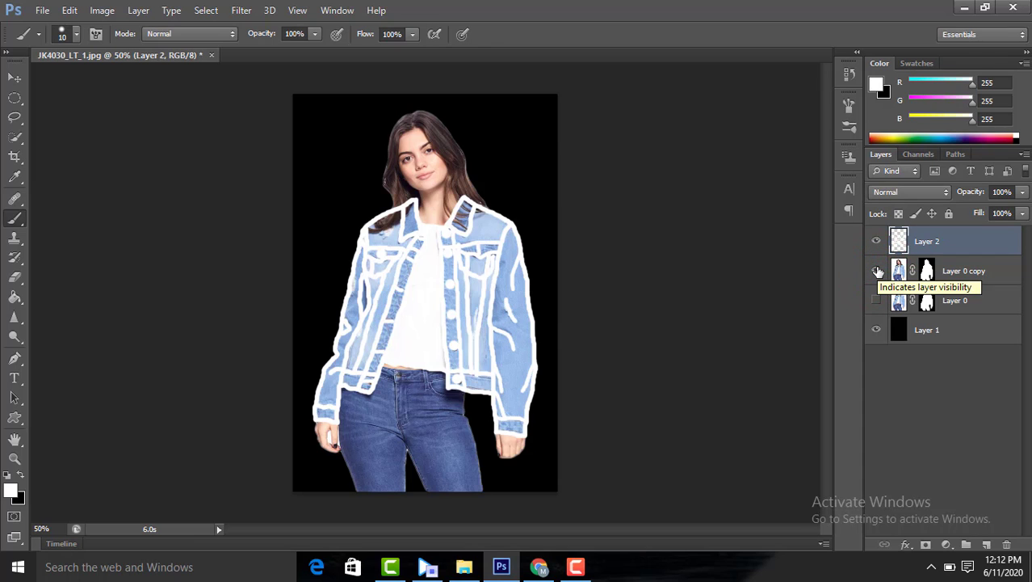
pyautogui.click(927, 271)
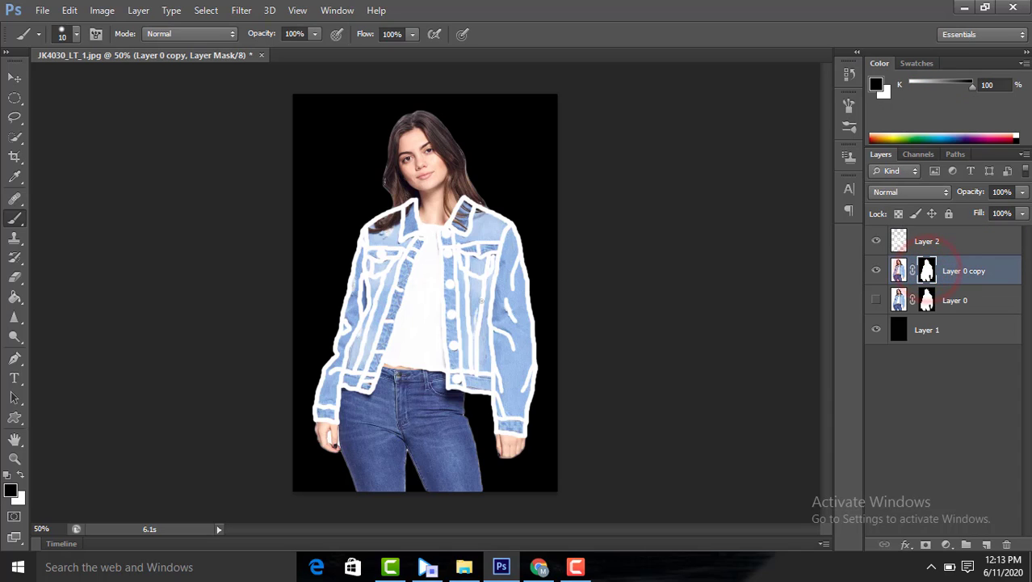
# Paint black with a 74 px brush over the jacket chest, waistband and lower left sleeve.
pyautogui.rightClick(14, 218)
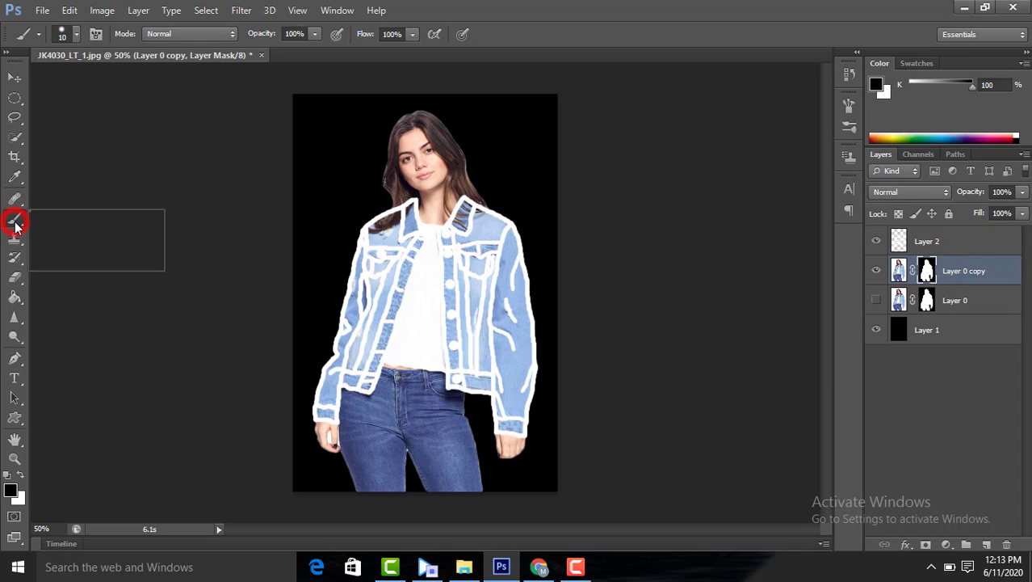
pyautogui.click(73, 219)
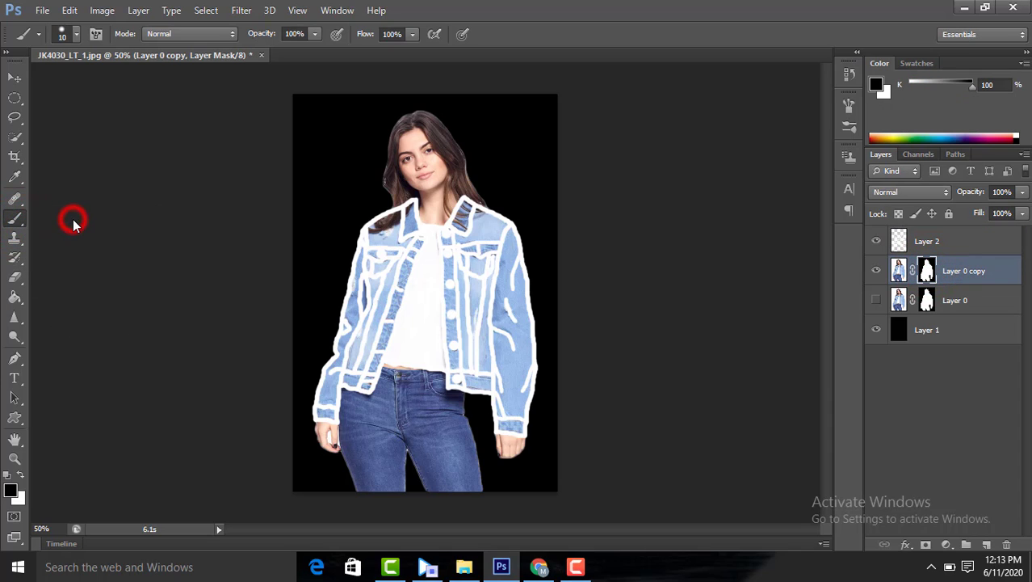
pyautogui.click(76, 34)
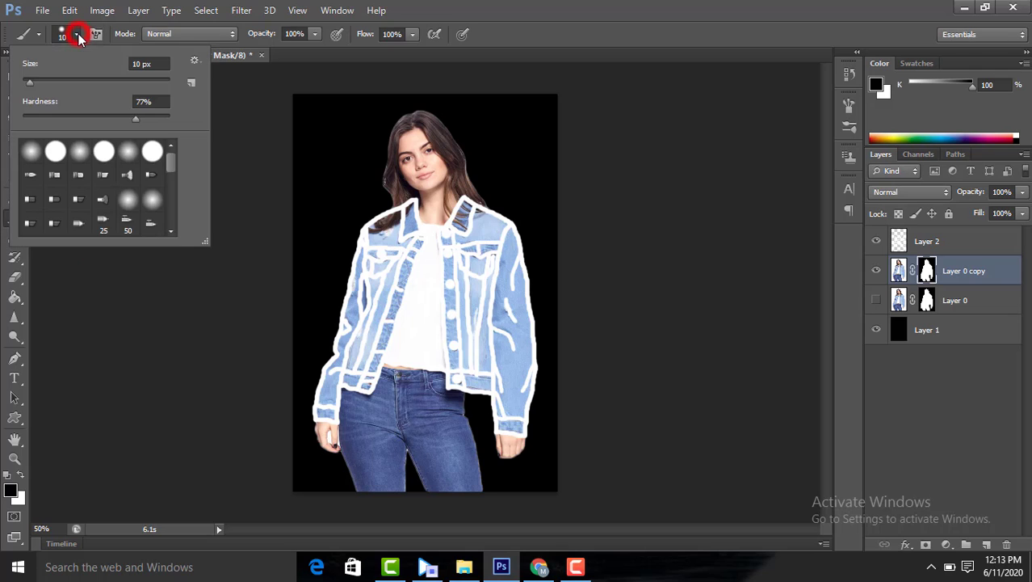
pyautogui.click(77, 78)
pyautogui.moveTo(335, 311)
pyautogui.mouseDown()
pyautogui.moveTo(501, 282)
pyautogui.moveTo(398, 319)
pyautogui.moveTo(517, 373)
pyautogui.moveTo(500, 390)
pyautogui.mouseUp()
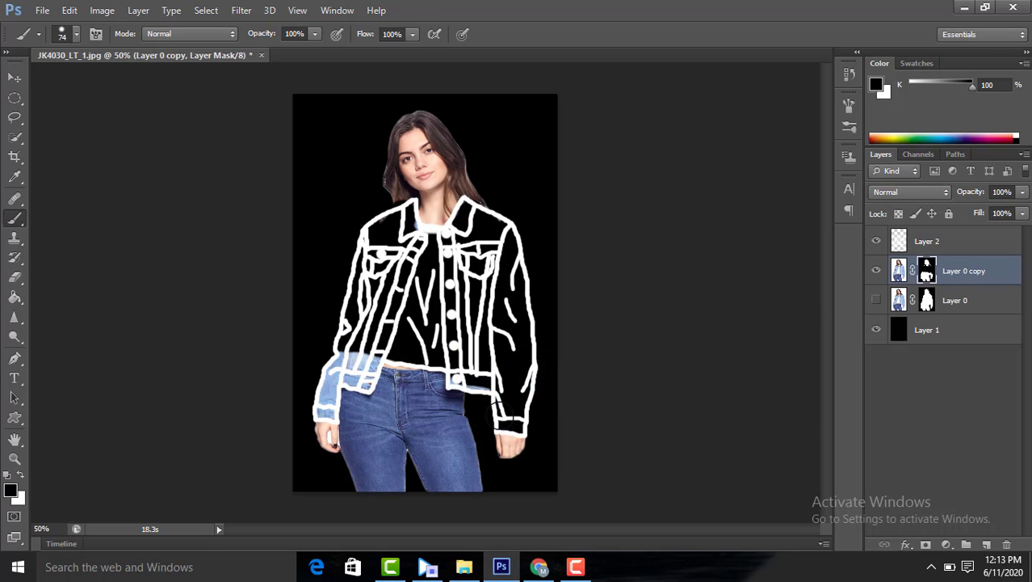
pyautogui.moveTo(370, 300)
pyautogui.mouseDown()
pyautogui.moveTo(326, 407)
pyautogui.moveTo(360, 364)
pyautogui.mouseUp()
# Mask out the remaining denim on the lower sleeve with a 29 px brush.
pyautogui.click(76, 34)
pyautogui.click(42, 81)
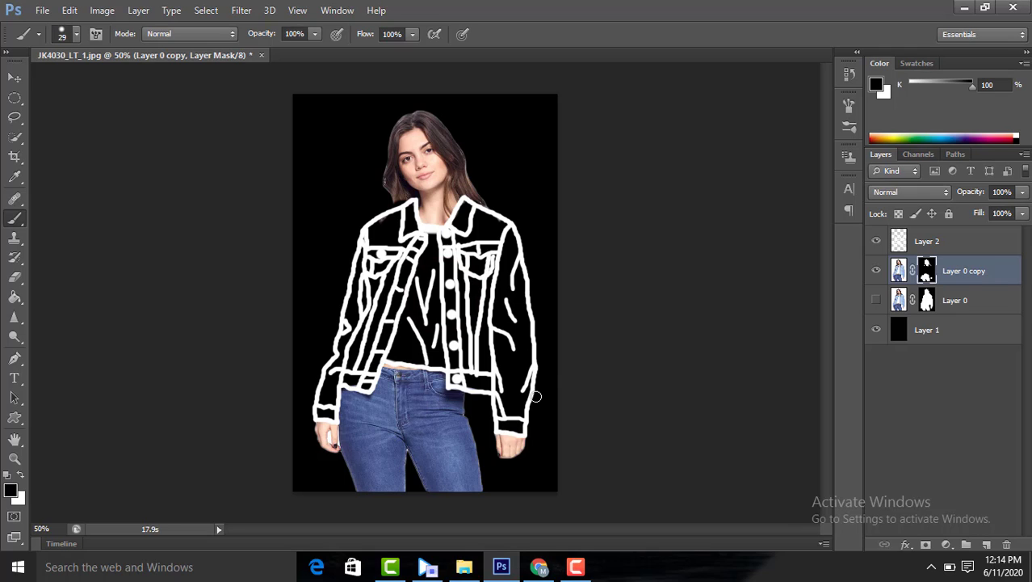
pyautogui.click(580, 565)
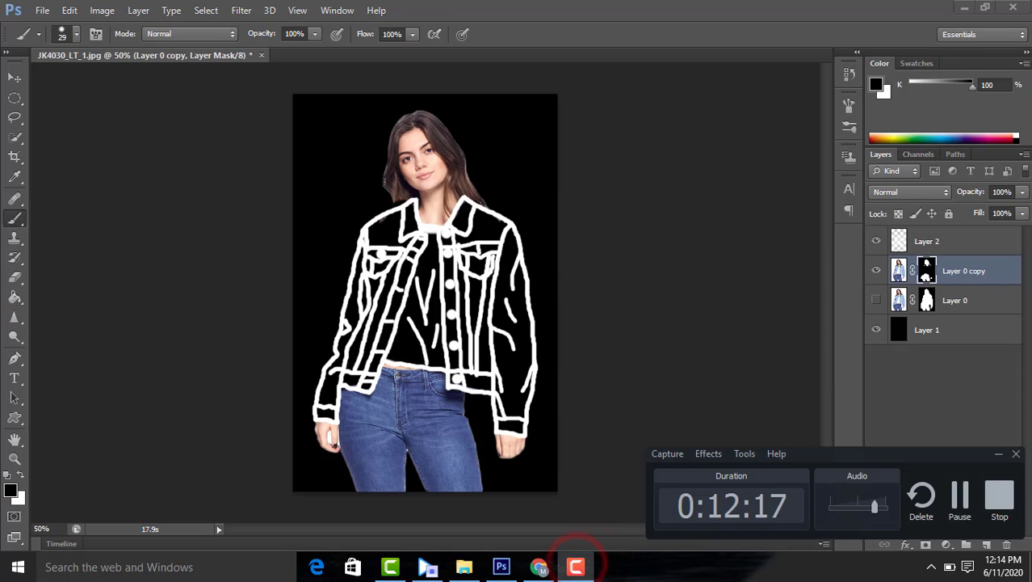
pyautogui.click(959, 495)
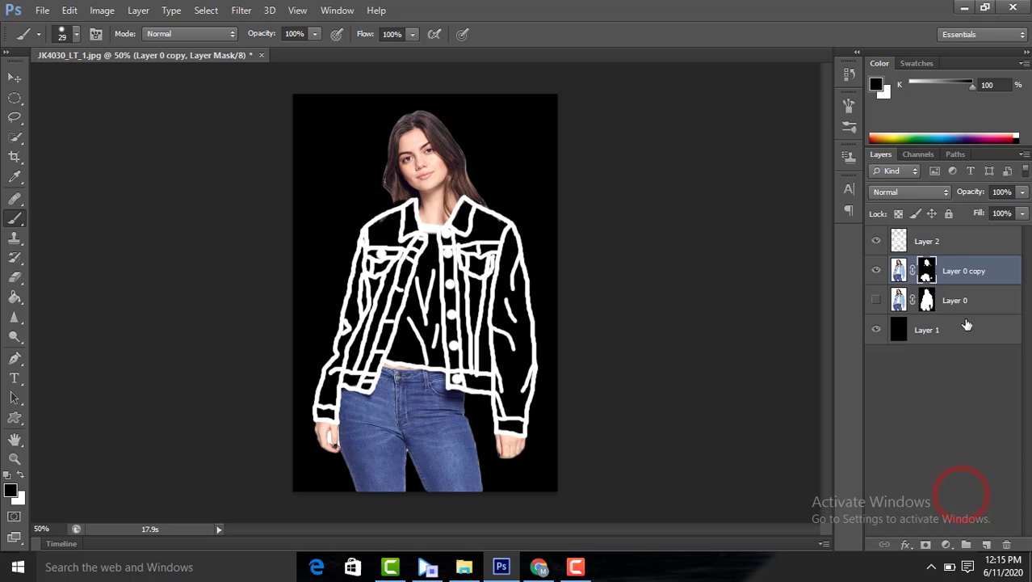
# Give Layer 2's jacket lines a black (000000) Color Overlay.
pyautogui.click(968, 241)
pyautogui.rightClick(969, 240)
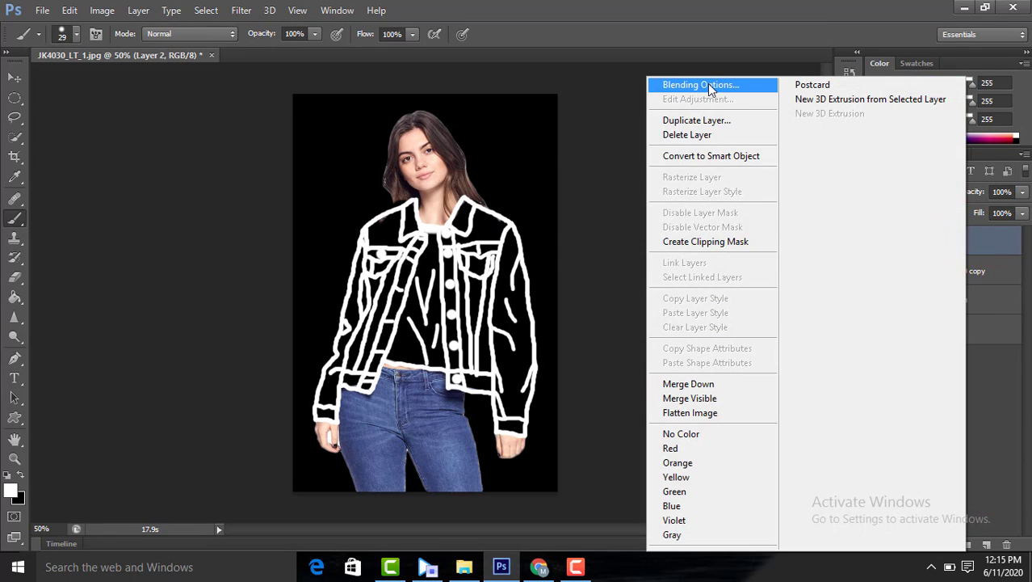
pyautogui.click(708, 84)
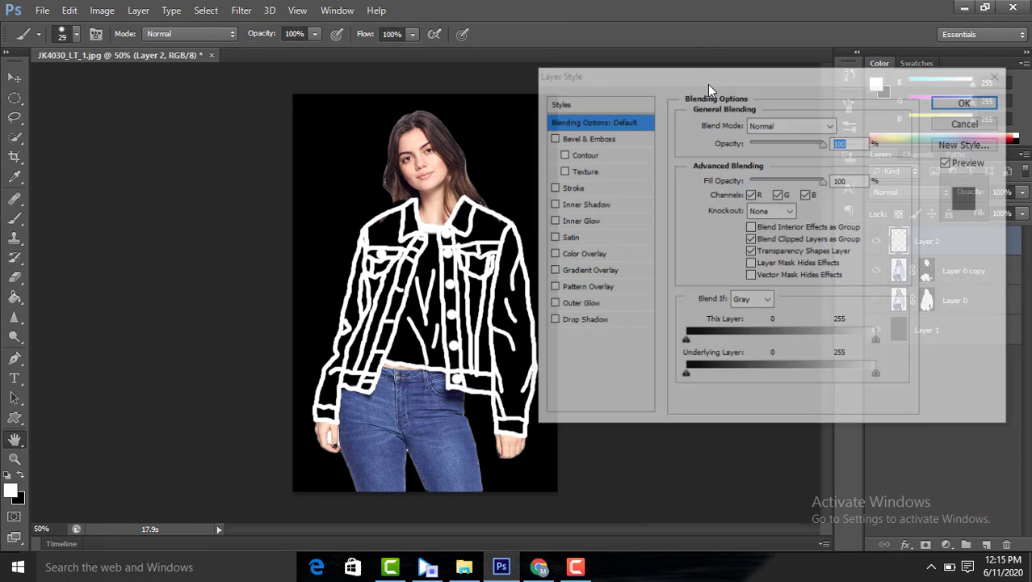
pyautogui.click(602, 255)
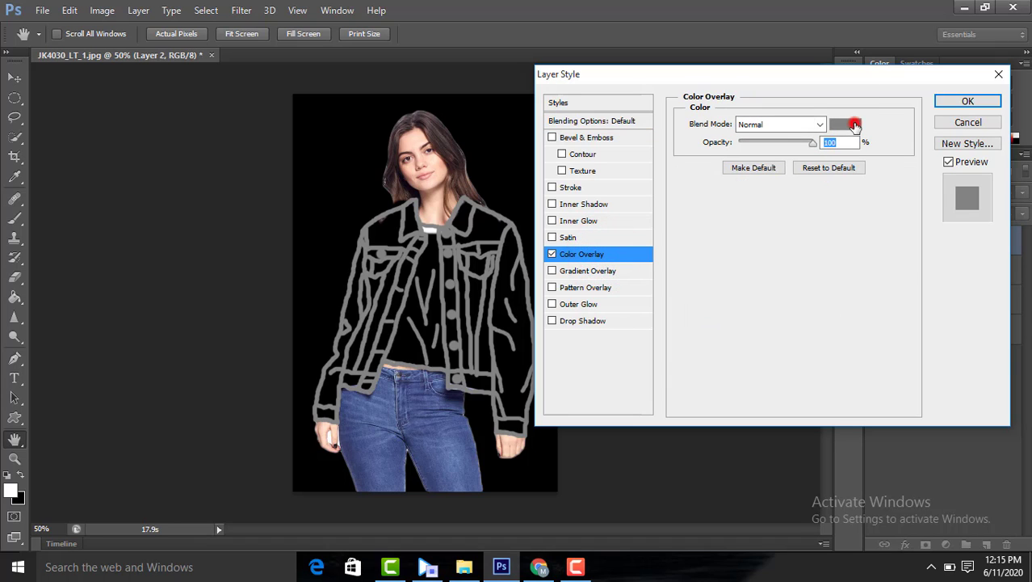
pyautogui.click(854, 125)
pyautogui.click(760, 316)
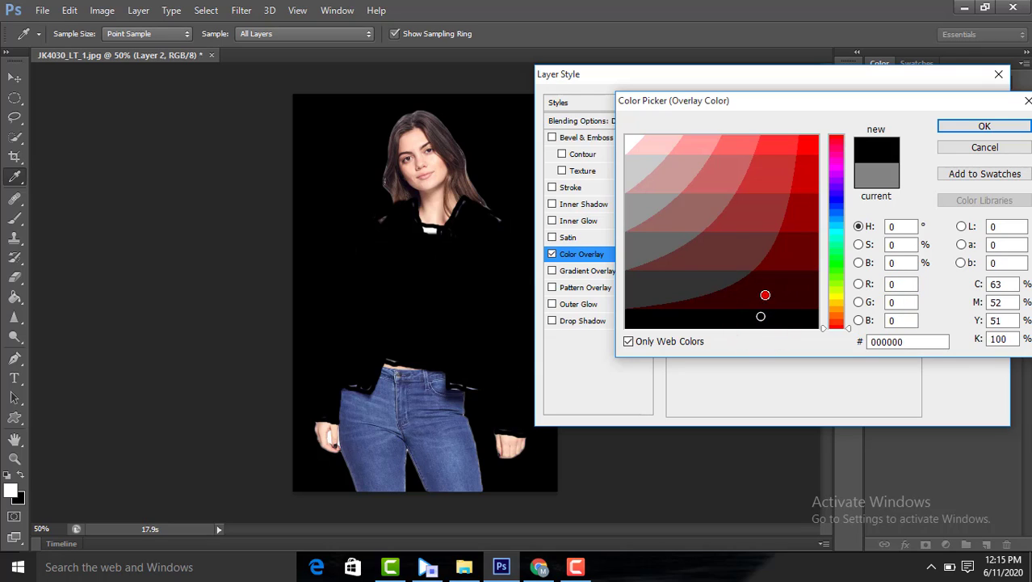
pyautogui.click(765, 295)
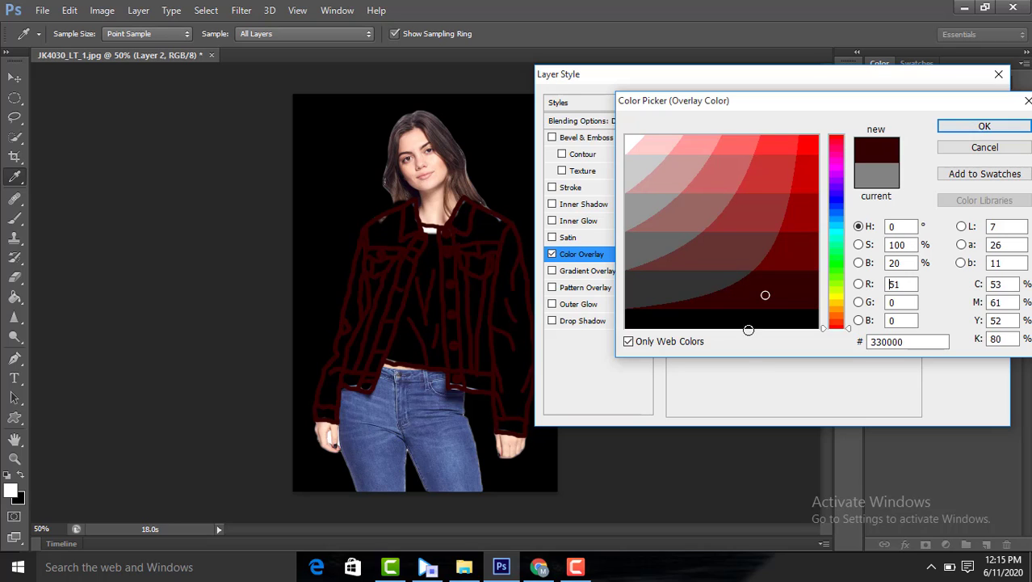
pyautogui.click(736, 319)
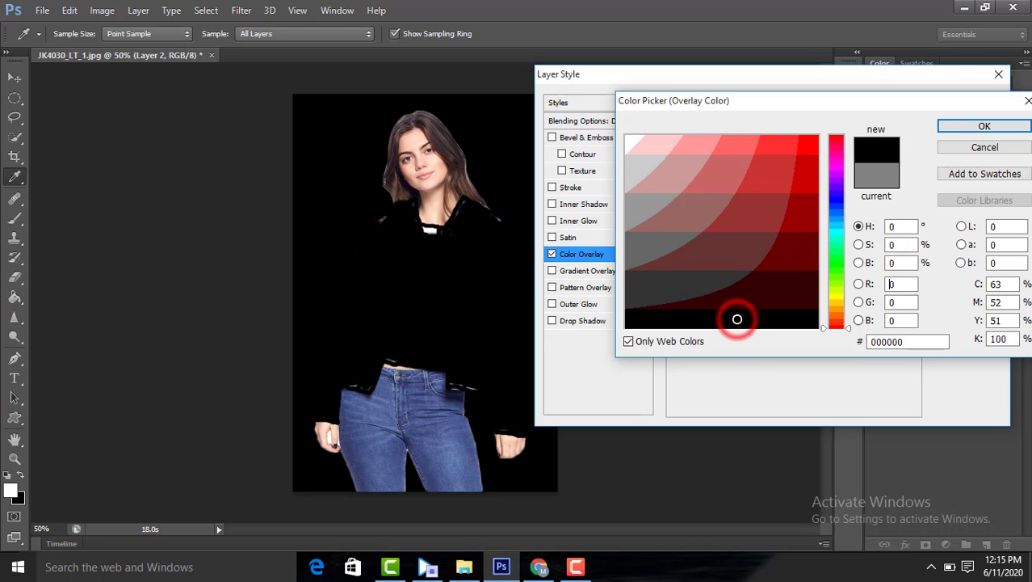
pyautogui.click(1000, 128)
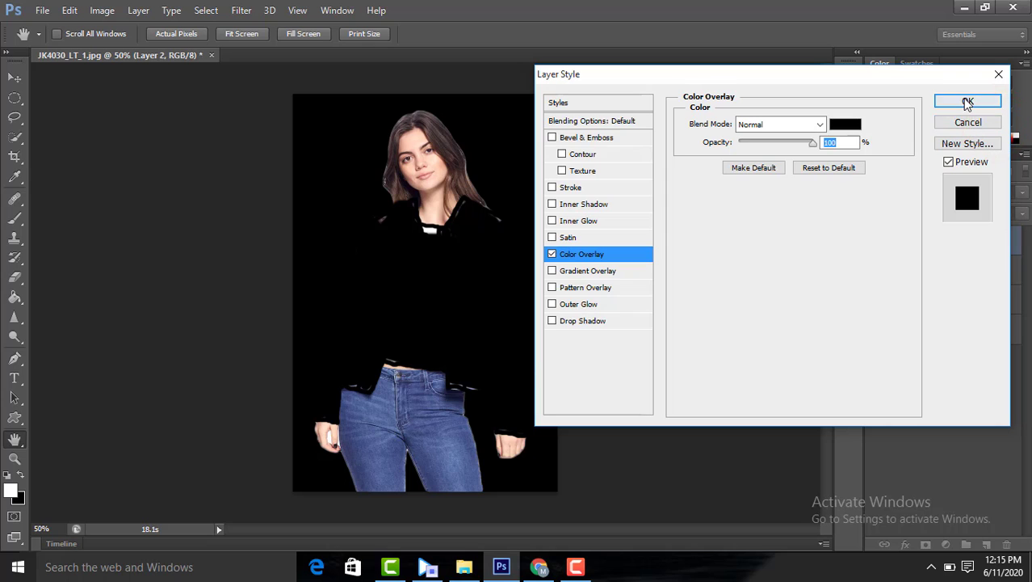
pyautogui.click(963, 97)
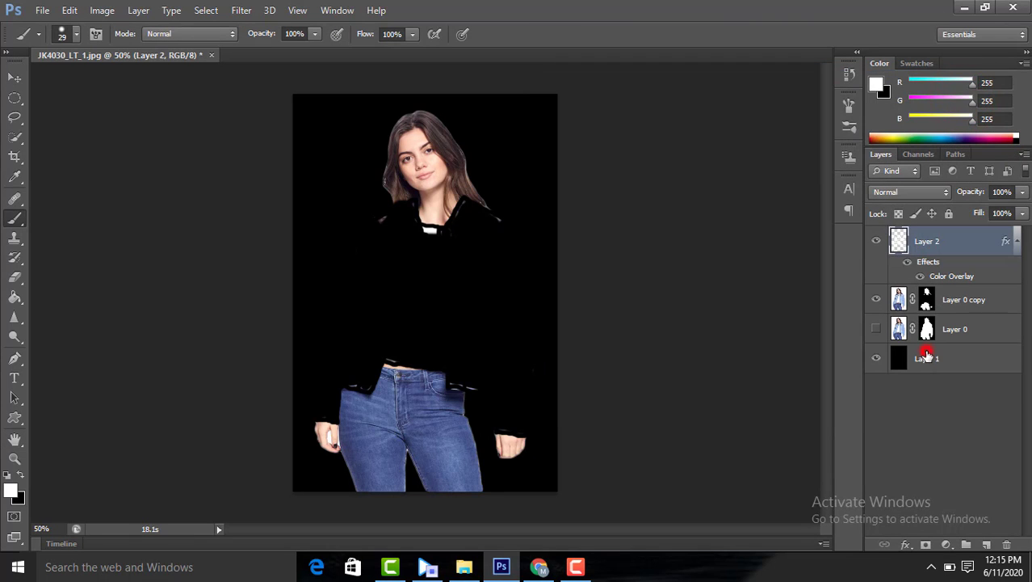
pyautogui.click(926, 355)
# Add a white (ffffff) Color Overlay to Layer 1 so the background turns white.
pyautogui.doubleClick(899, 358)
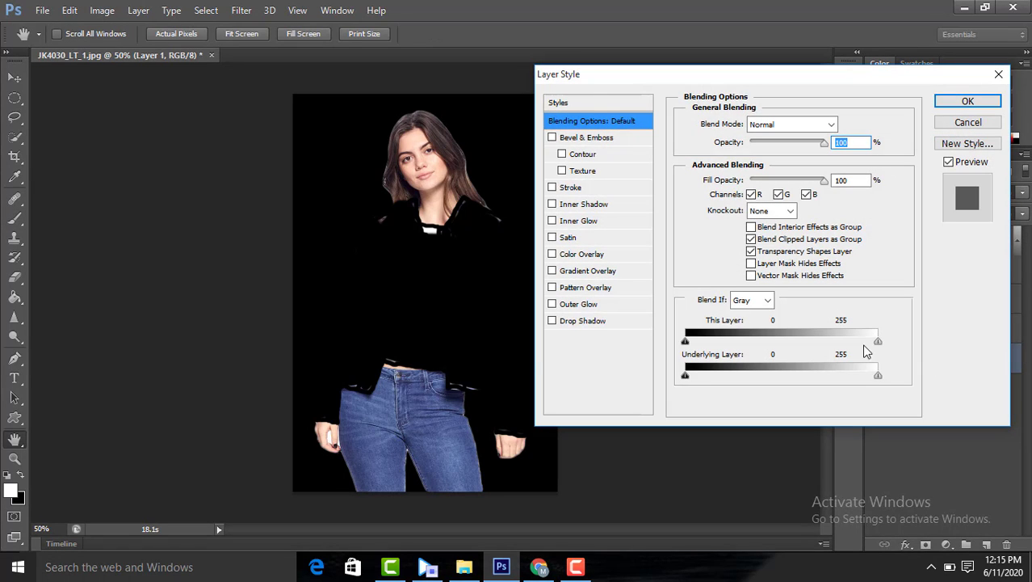
pyautogui.click(618, 255)
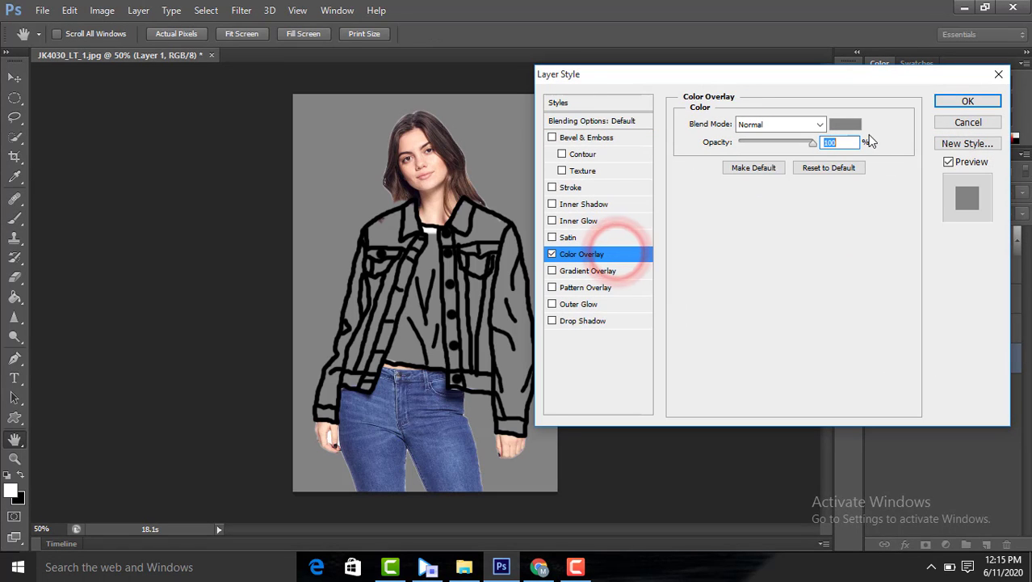
pyautogui.click(846, 123)
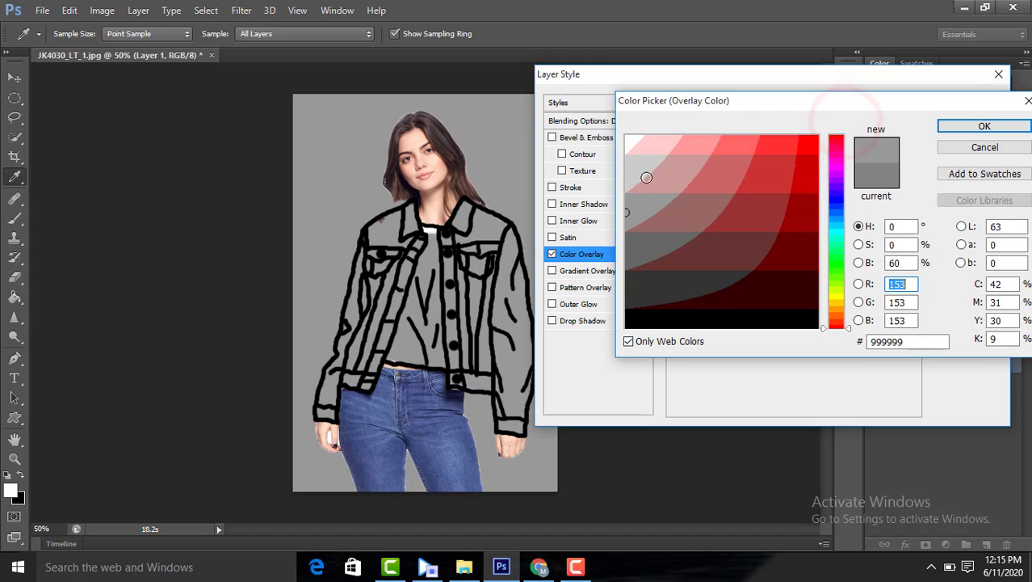
pyautogui.click(632, 142)
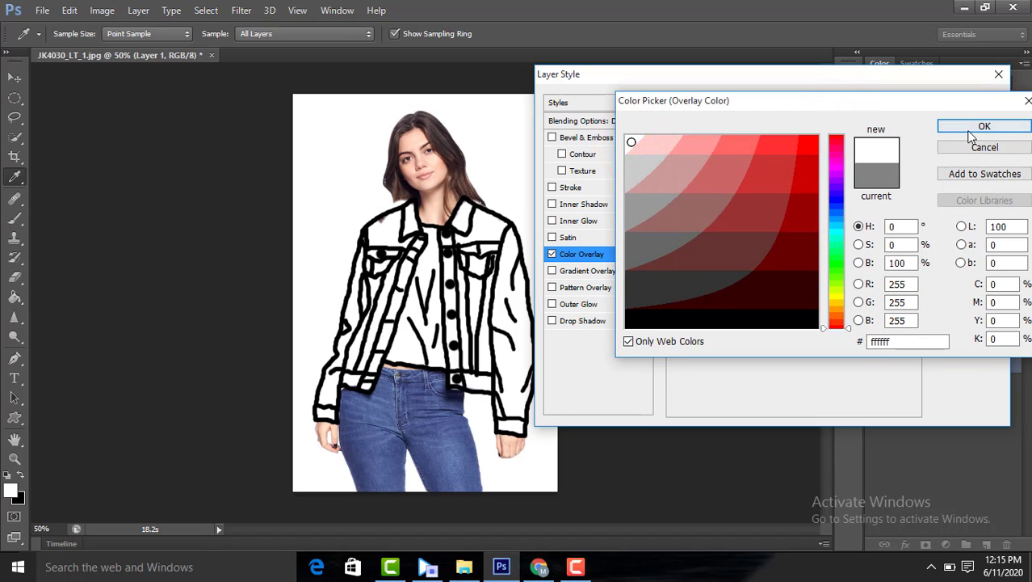
pyautogui.click(978, 128)
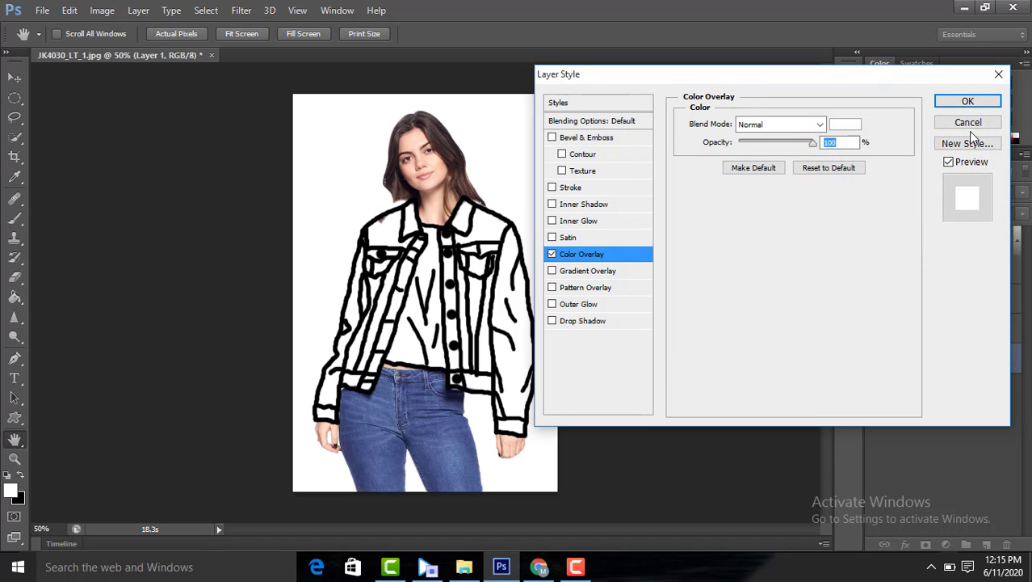
pyautogui.click(967, 102)
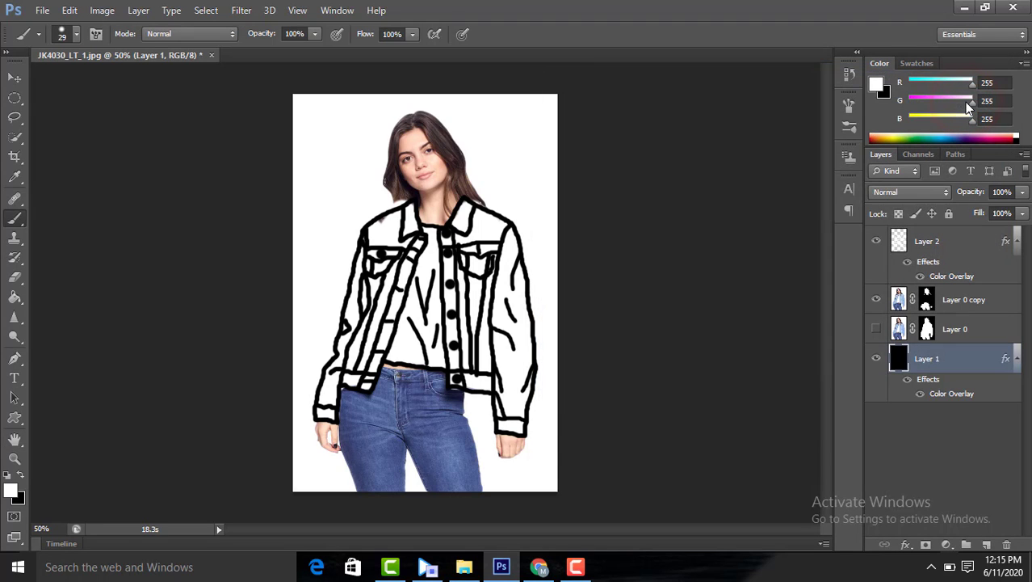
# Add an Inner Bevel & Emboss to Layer 2 with 1% depth and 35 px size.
pyautogui.click(966, 241)
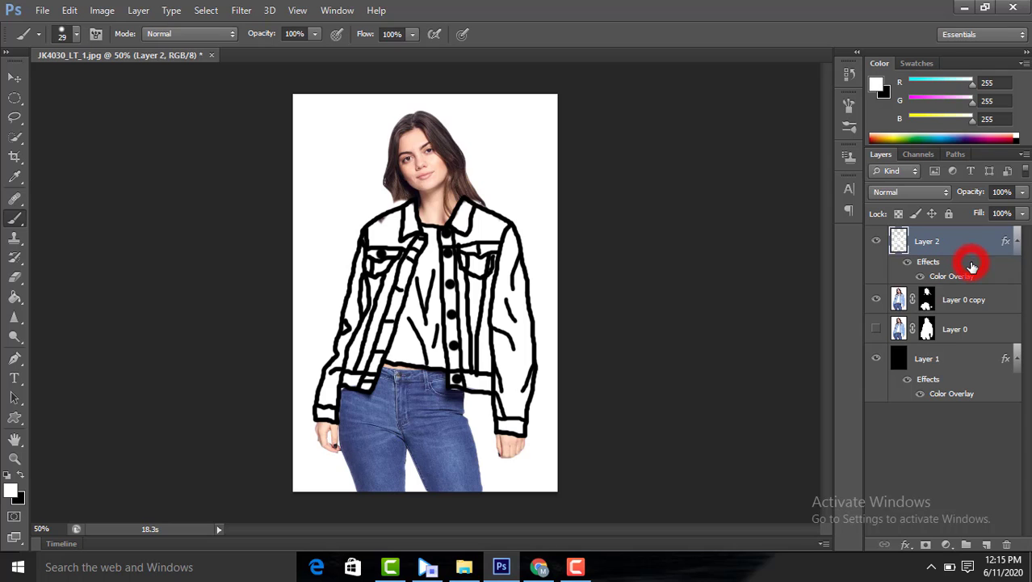
pyautogui.click(972, 267)
pyautogui.doubleClick(972, 267)
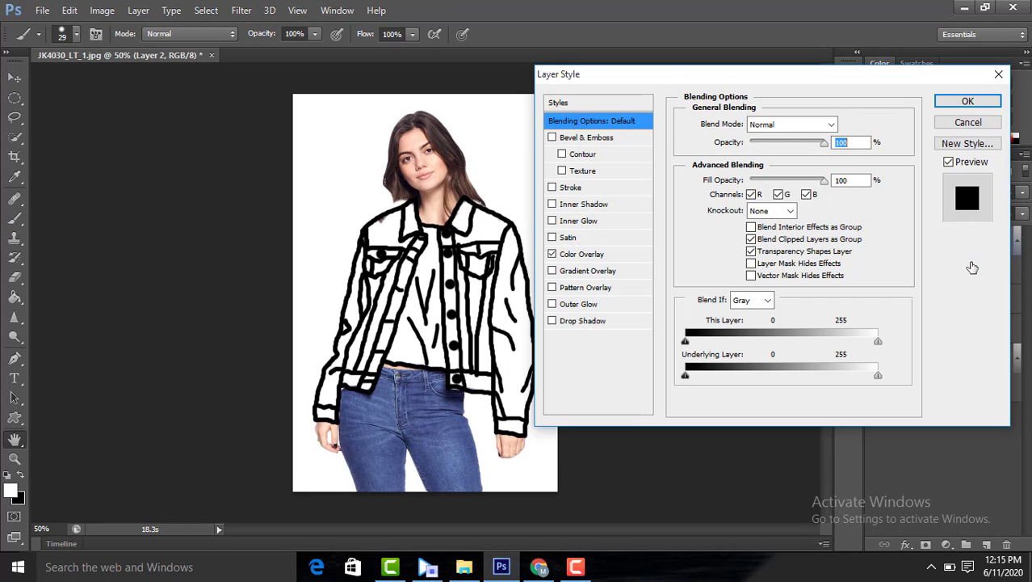
pyautogui.click(612, 139)
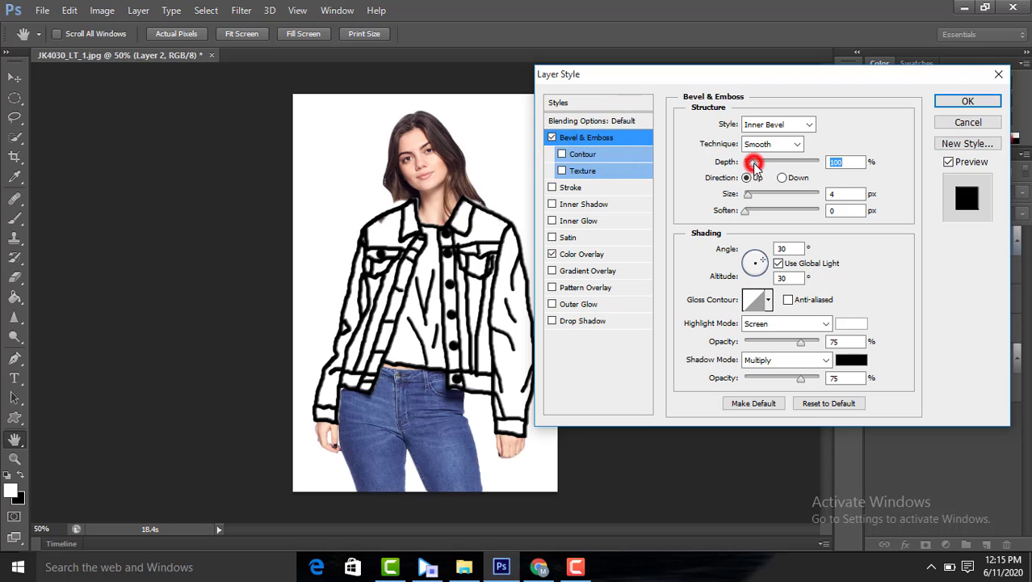
pyautogui.moveTo(755, 164); pyautogui.dragTo(746, 164)
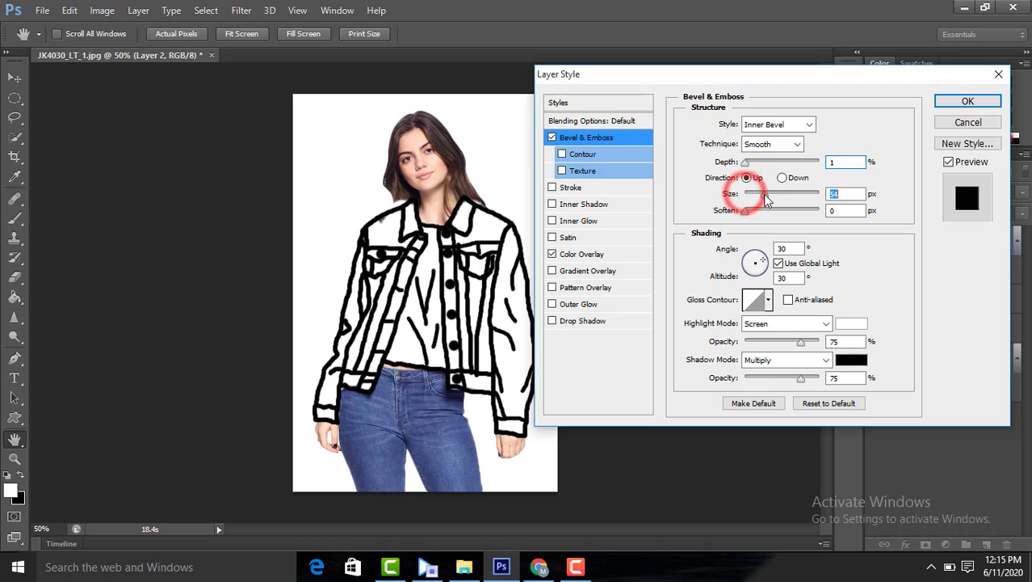
pyautogui.moveTo(746, 196)
pyautogui.mouseDown()
pyautogui.moveTo(795, 194)
pyautogui.moveTo(712, 198)
pyautogui.moveTo(765, 199)
pyautogui.moveTo(773, 211)
pyautogui.mouseUp()
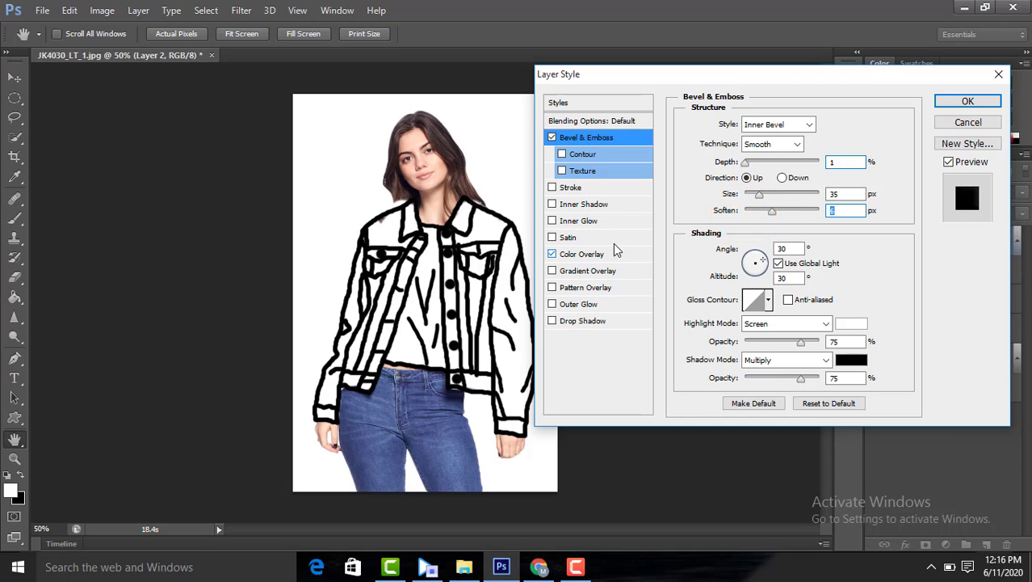
# Add a 1 px dark red (330000) stroke at 8% opacity and apply all Layer 2 effects.
pyautogui.click(618, 187)
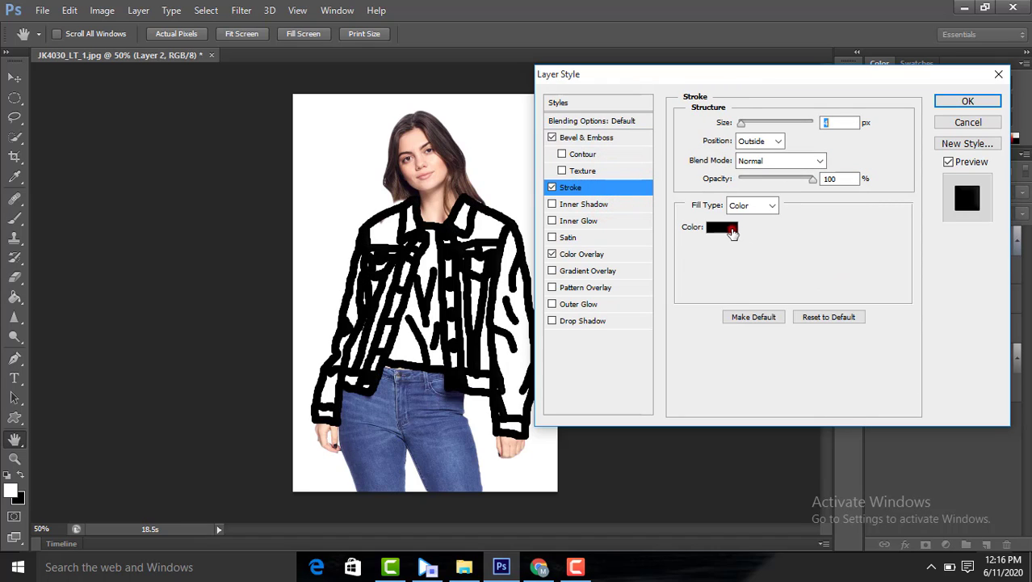
pyautogui.click(732, 230)
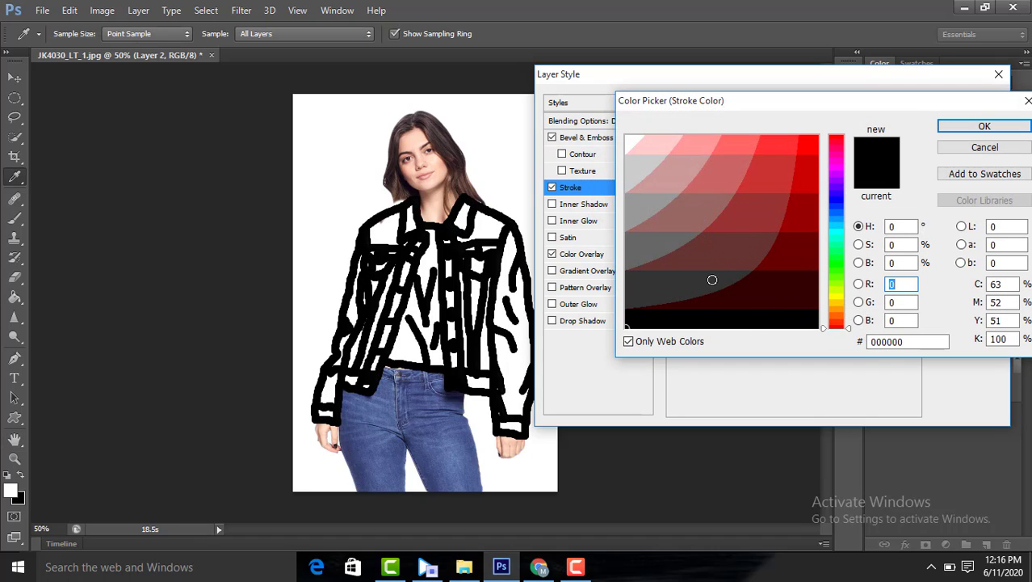
pyautogui.click(773, 293)
pyautogui.click(983, 127)
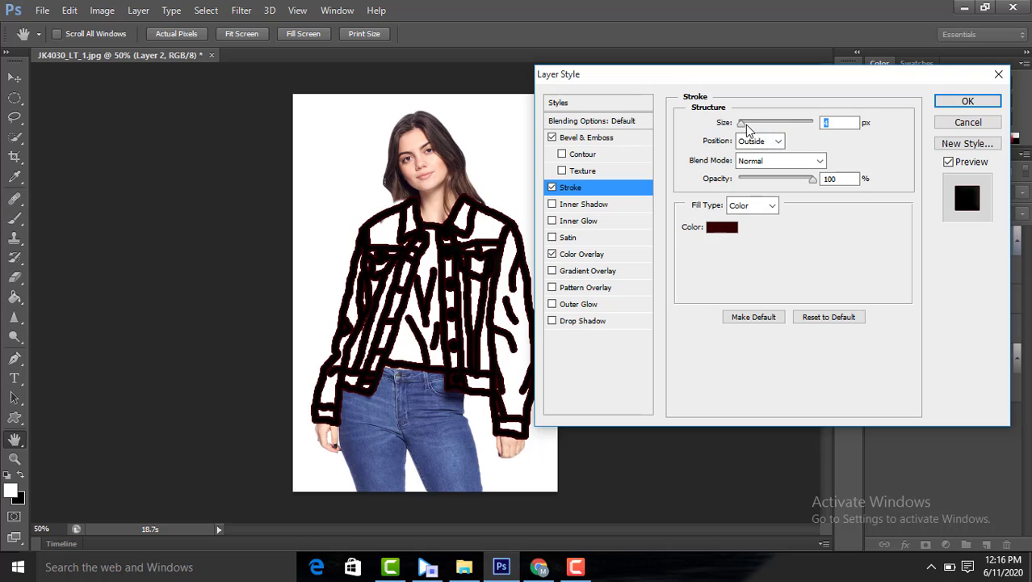
pyautogui.moveTo(743, 125); pyautogui.dragTo(730, 129)
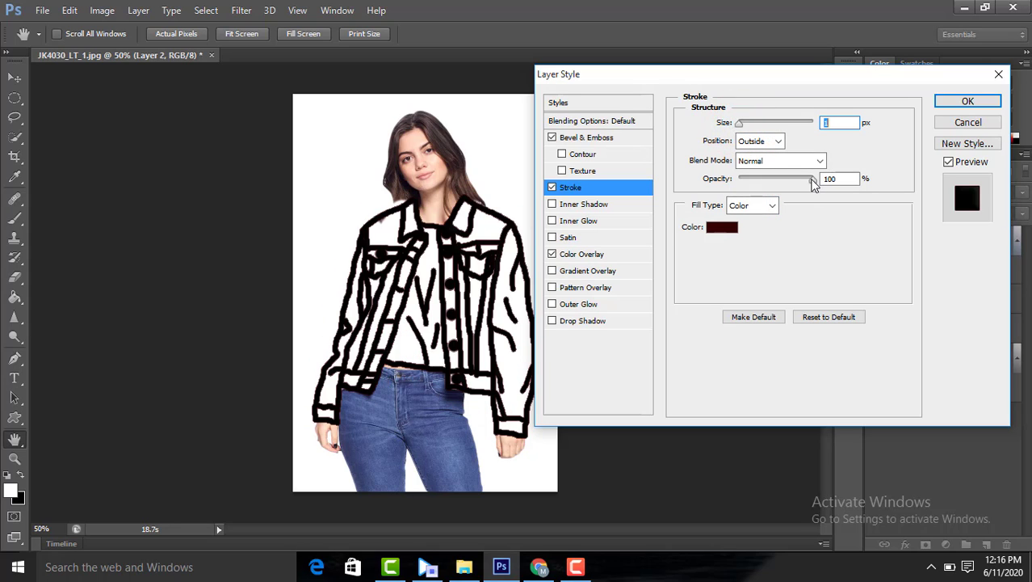
pyautogui.moveTo(812, 178); pyautogui.dragTo(744, 181)
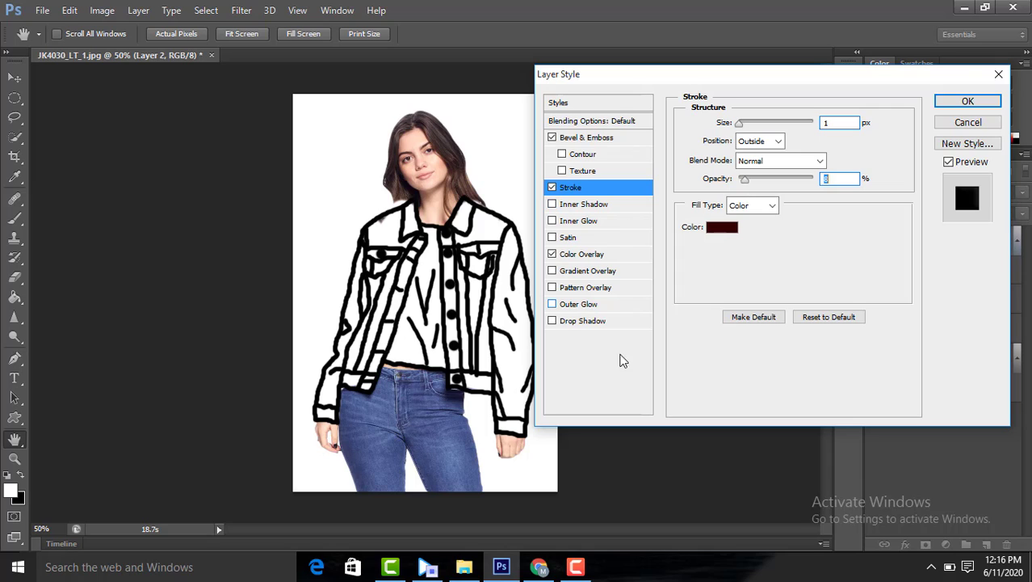
pyautogui.click(963, 103)
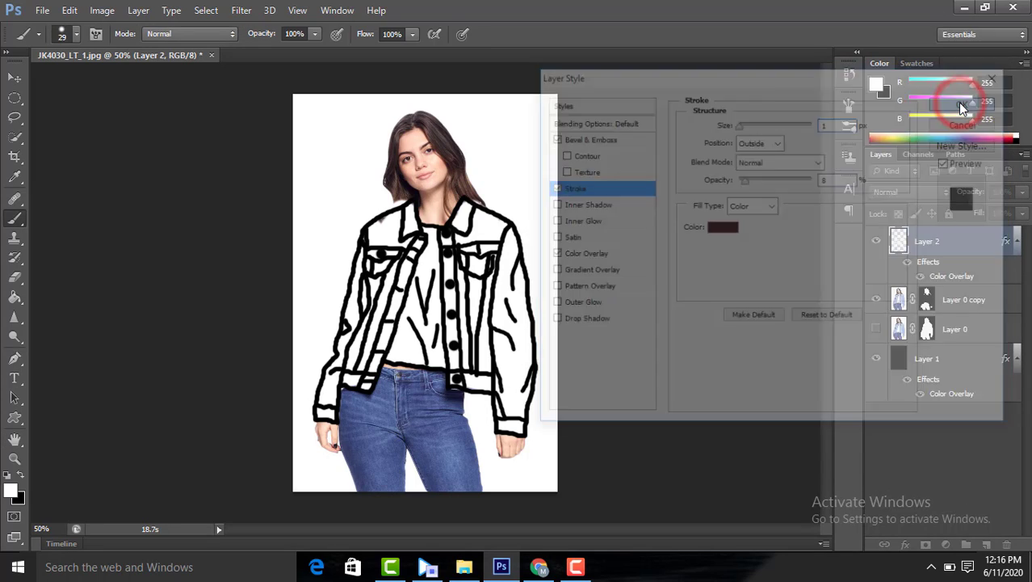
pyautogui.click(1015, 241)
pyautogui.click(926, 272)
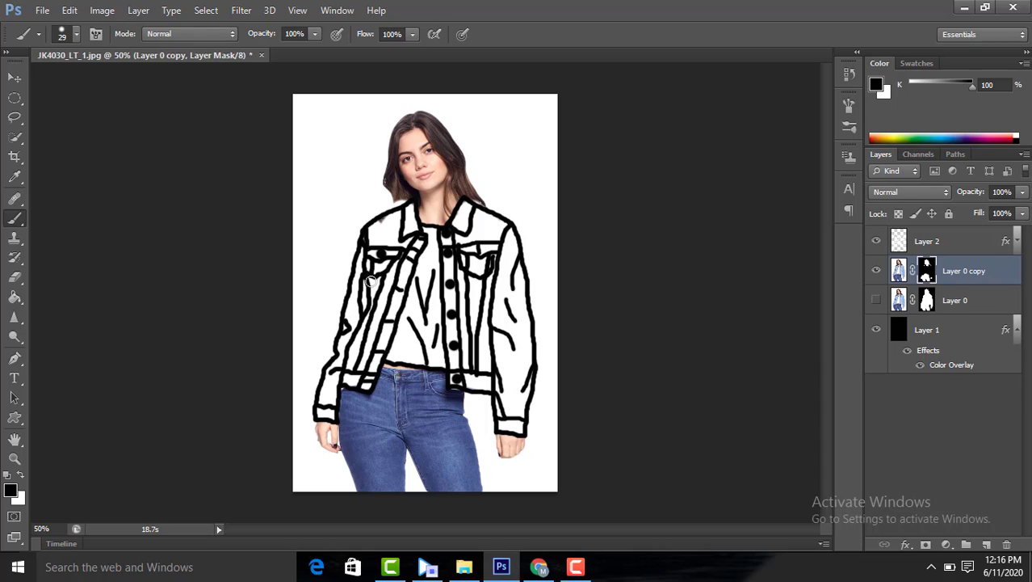
pyautogui.click(377, 236)
pyautogui.click(14, 78)
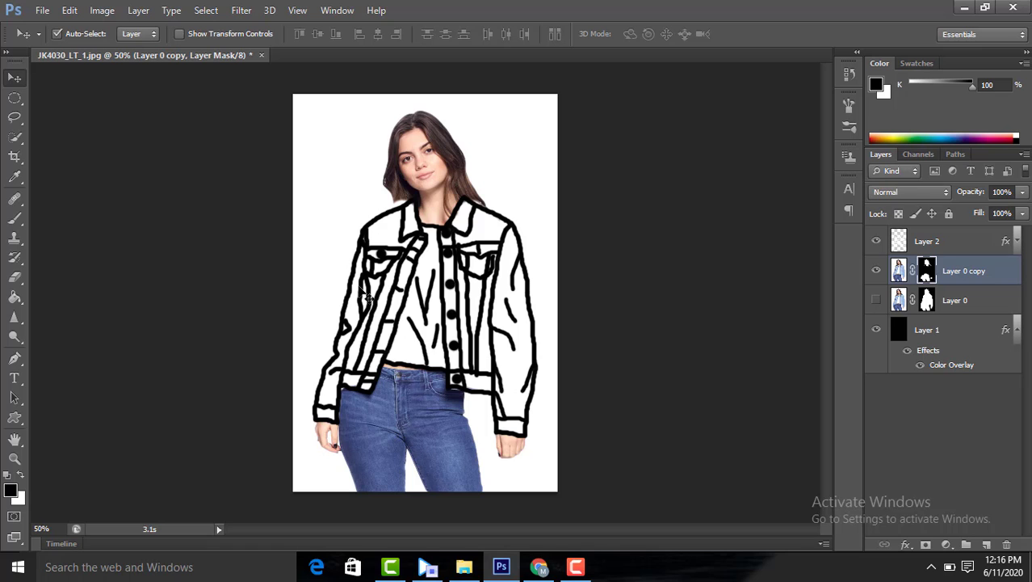
pyautogui.click(575, 567)
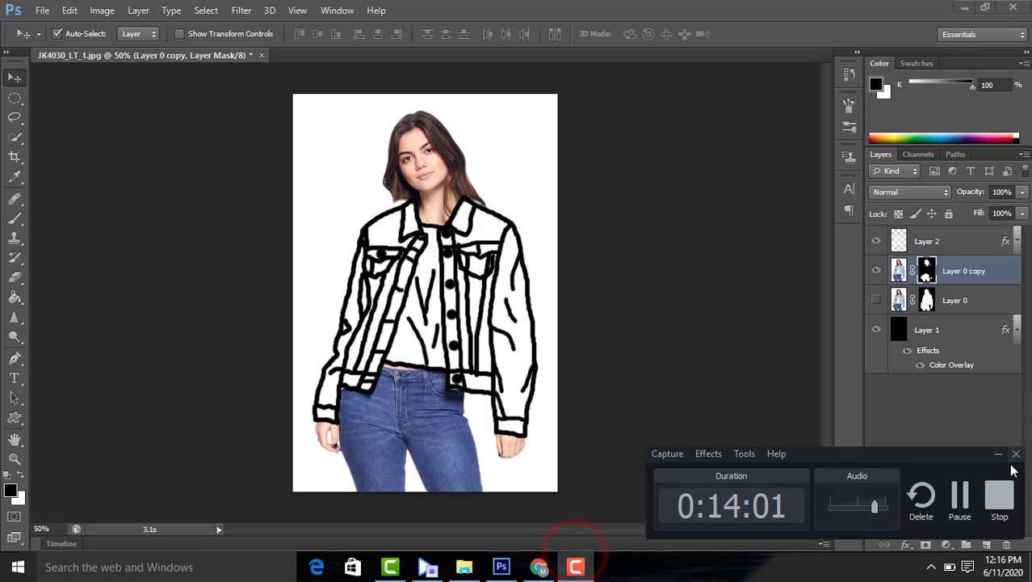